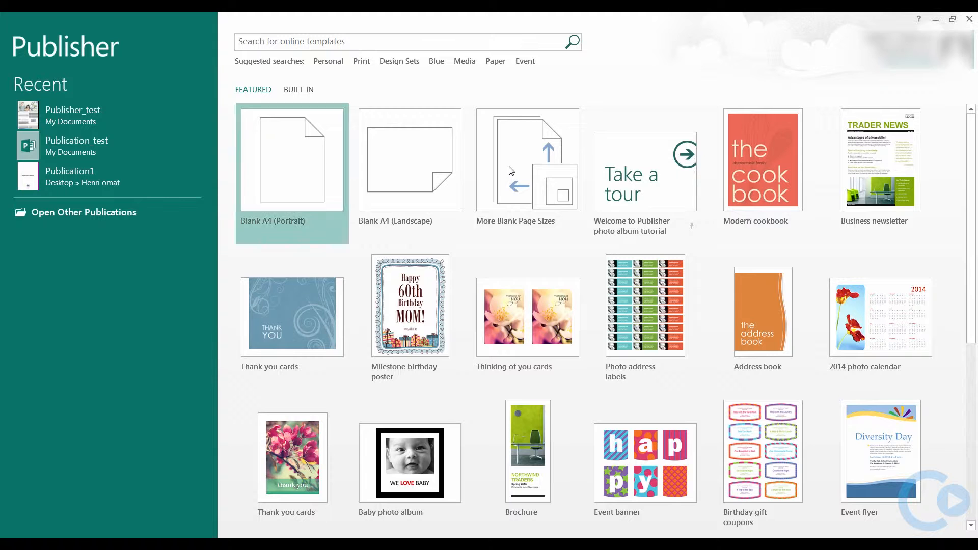
Step: Create a new blank publication in A3 (Portrait) size, 29,7 x 42 cm, with the default template colors and fonts
{"action": "left_click", "coordinate": [537, 202]}
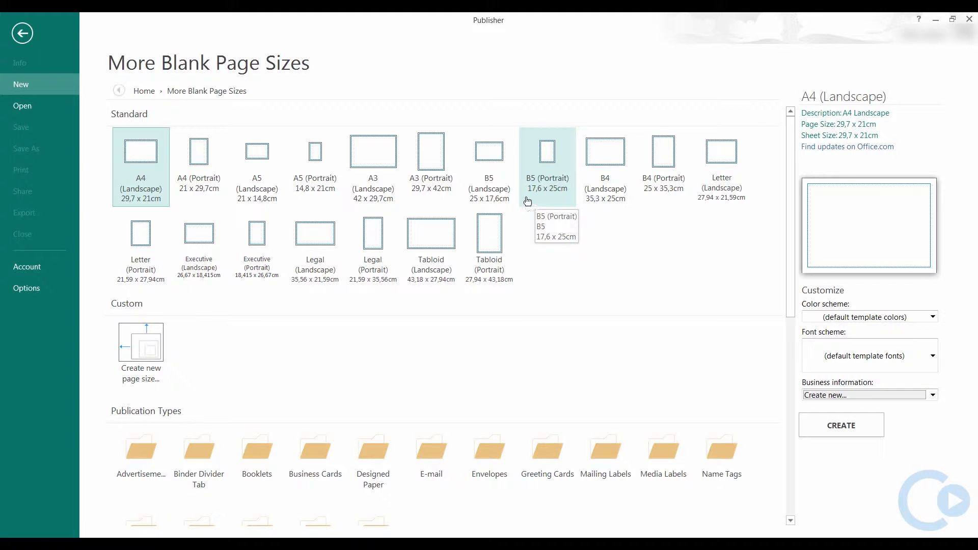
{"action": "left_click", "coordinate": [435, 160]}
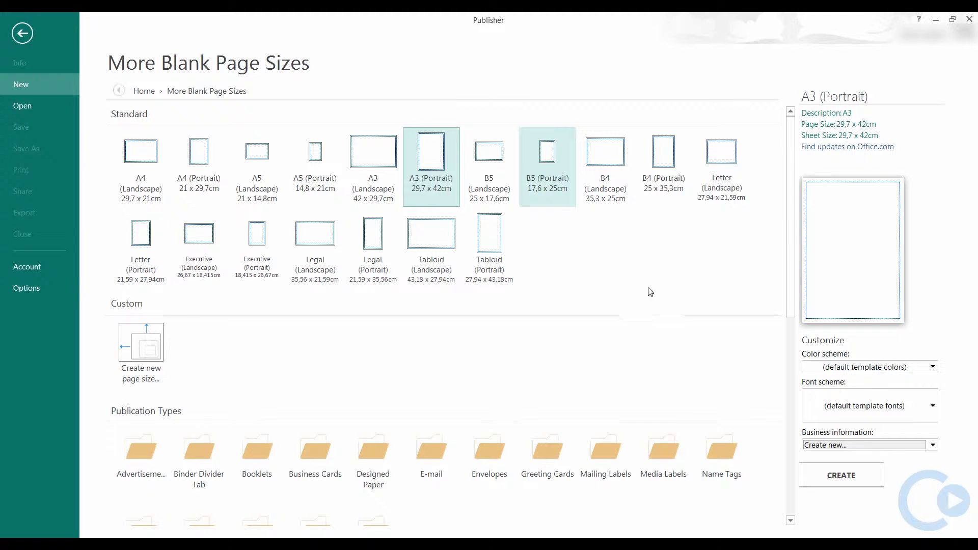
{"action": "left_click", "coordinate": [844, 481]}
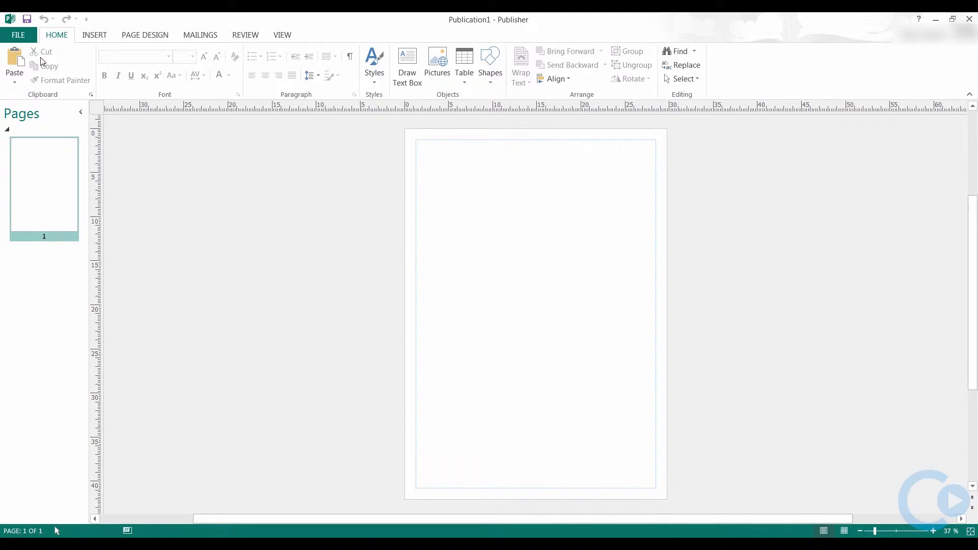
Step: Save the publication in the My Documents folder on the computer as Publication_test_A3
{"action": "left_click", "coordinate": [17, 37]}
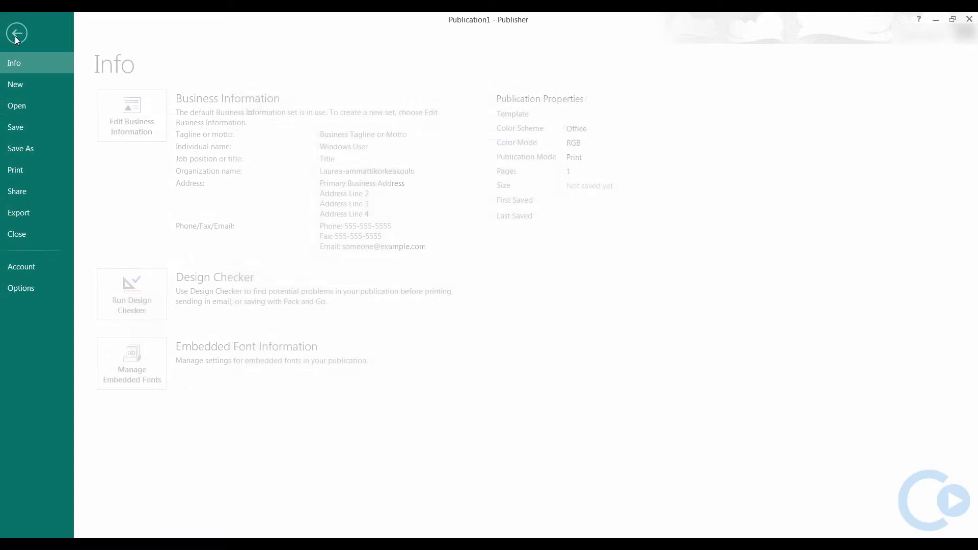
{"action": "left_click", "coordinate": [31, 149]}
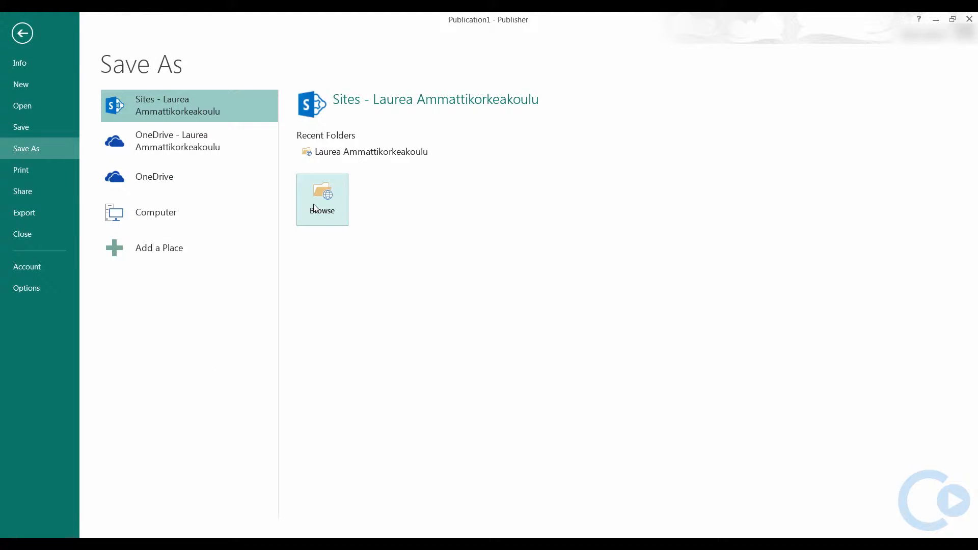
{"action": "left_click", "coordinate": [163, 217]}
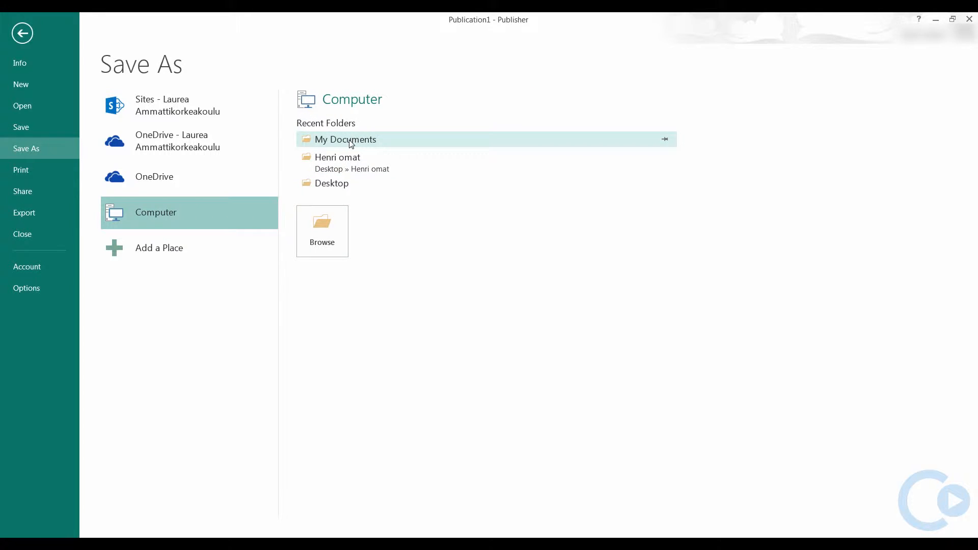
{"action": "key", "text": "ctrl+s"}
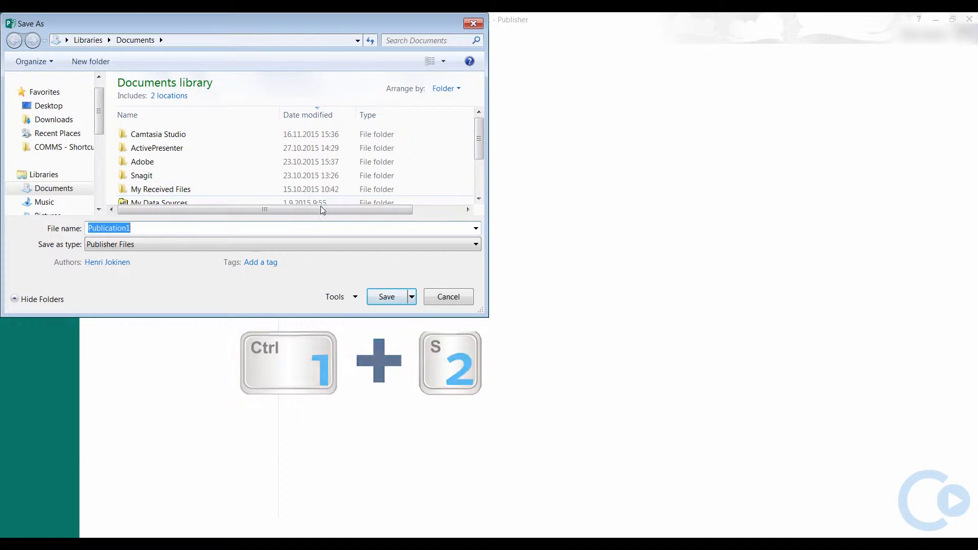
{"action": "left_click", "coordinate": [313, 226]}
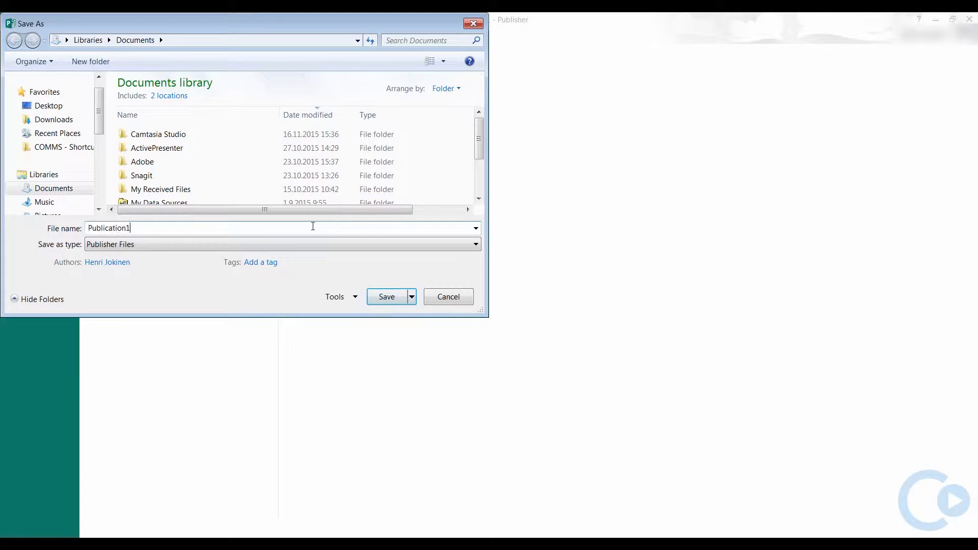
{"action": "key", "text": "BackSpace"}
{"action": "type", "text": "_test_A3"}
{"action": "left_click", "coordinate": [387, 301]}
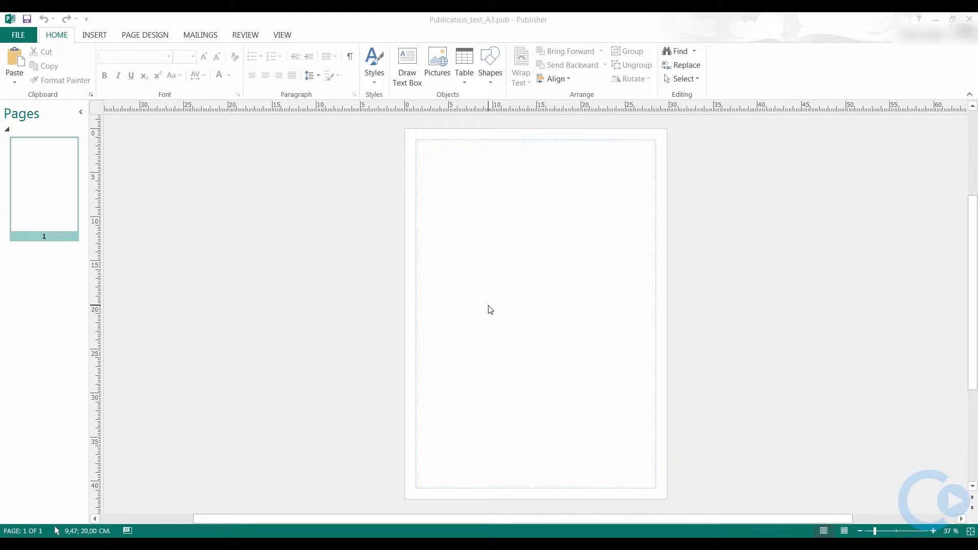
Step: Set custom page margins of 0,5 cm for the left, right, top and bottom
{"action": "left_click", "coordinate": [154, 37]}
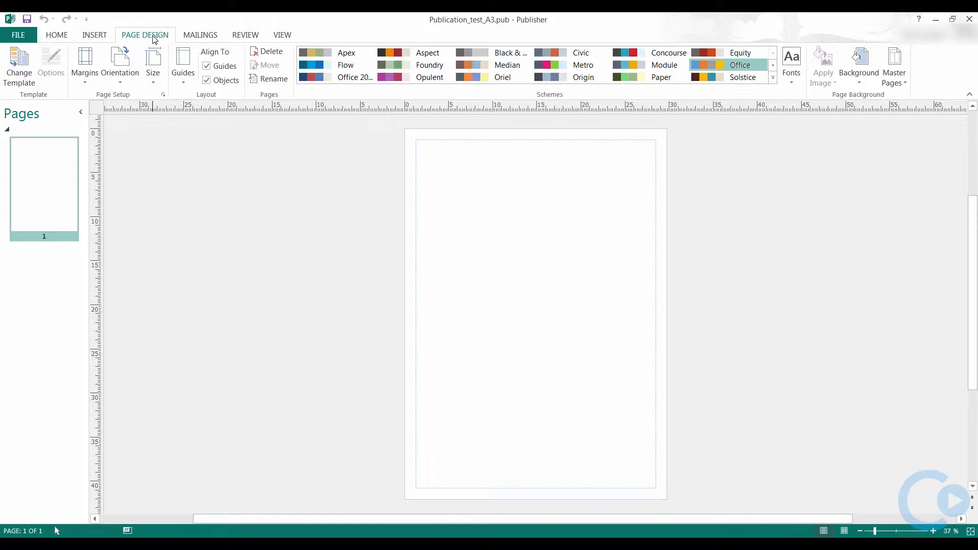
{"action": "left_click", "coordinate": [84, 81]}
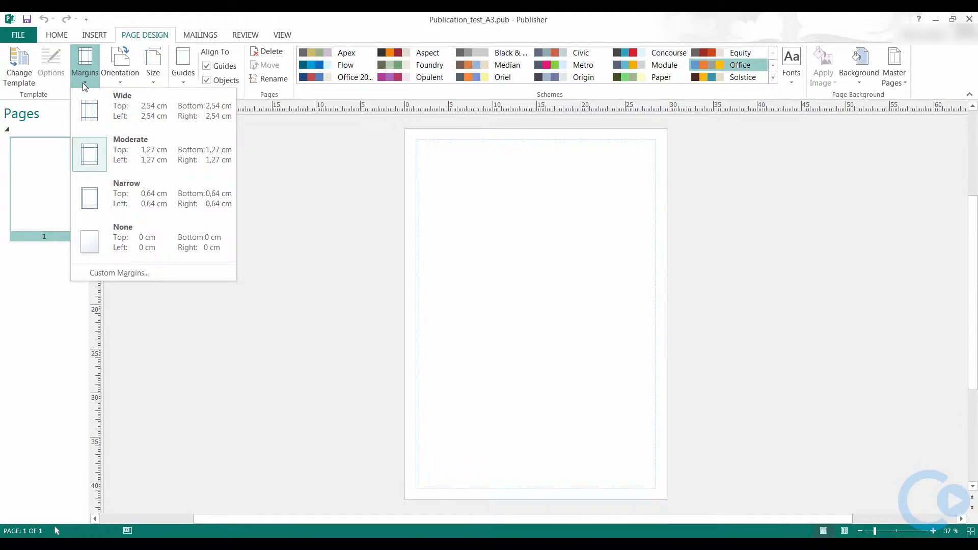
{"action": "left_click", "coordinate": [112, 274]}
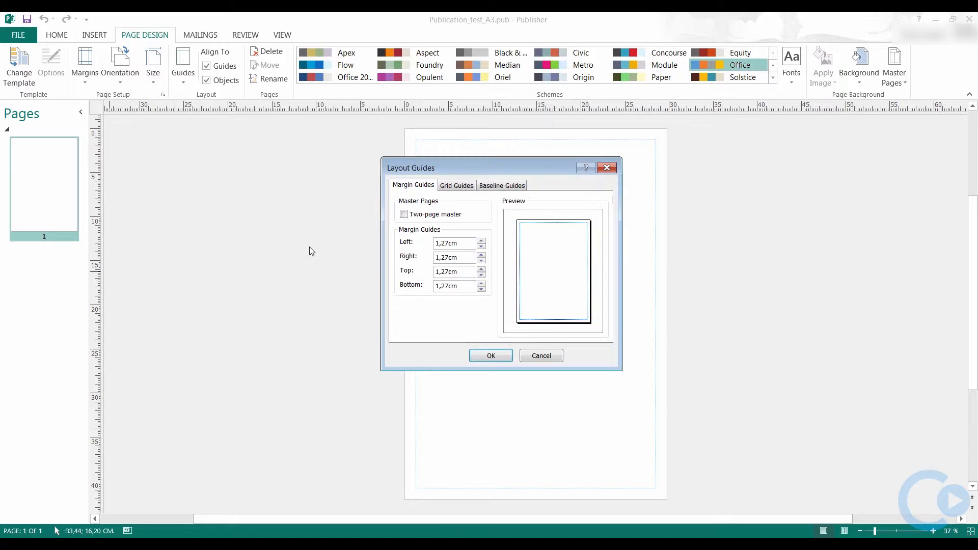
{"action": "left_click_drag", "start_coordinate": [469, 243], "coordinate": [383, 242]}
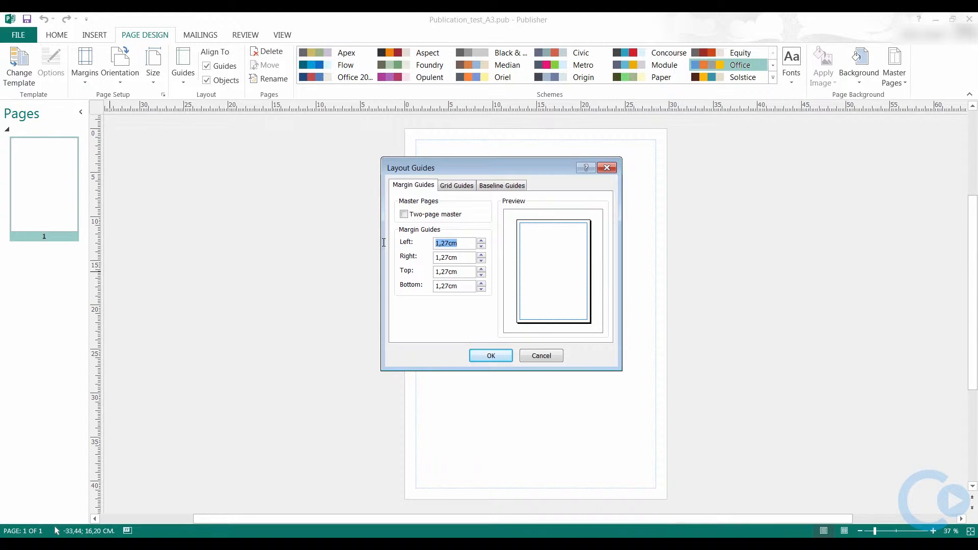
{"action": "type", "text": "0,5"}
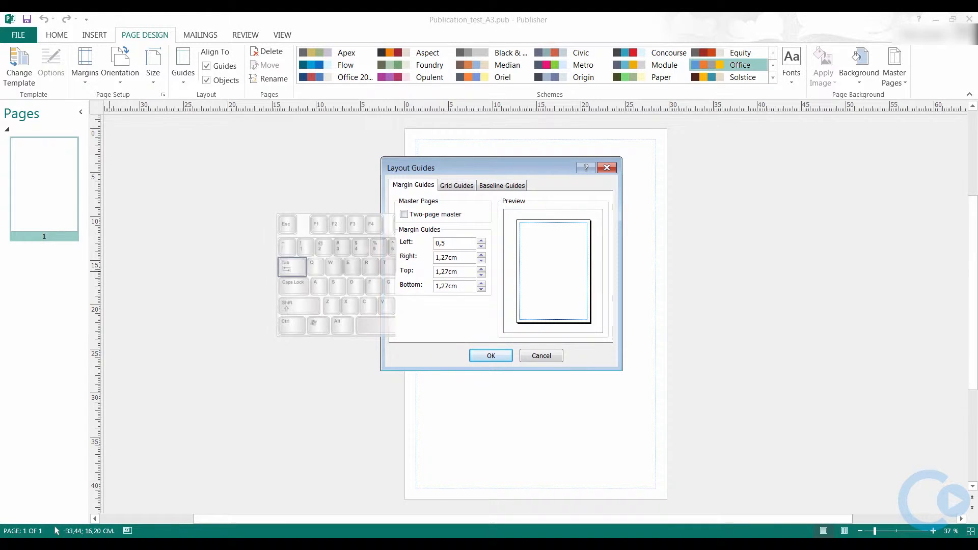
{"action": "key", "text": "Tab"}
{"action": "type", "text": "0,5"}
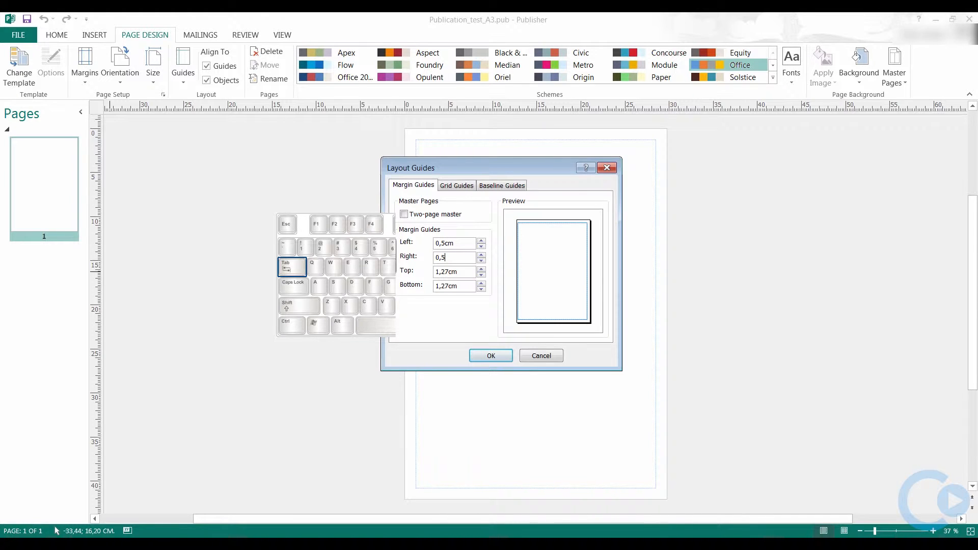
{"action": "key", "text": "Tab"}
{"action": "type", "text": "0,5cm"}
{"action": "key", "text": "Tab"}
{"action": "type", "text": "0,5"}
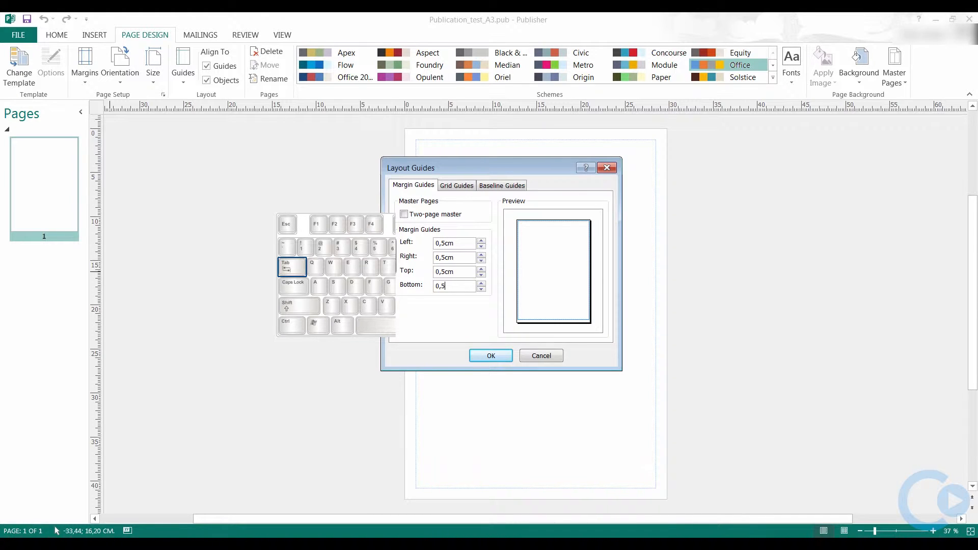
{"action": "key", "text": "Tab"}
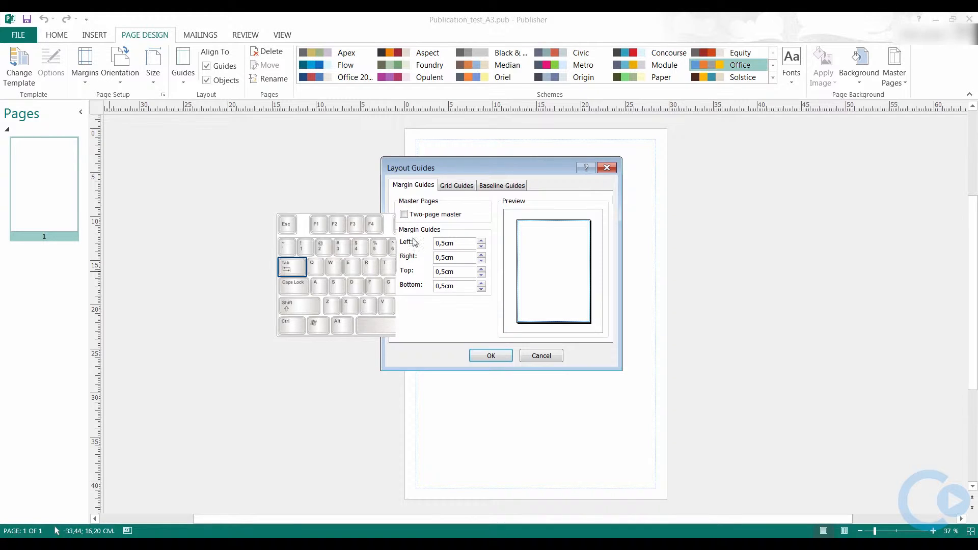
{"action": "left_click", "coordinate": [491, 356]}
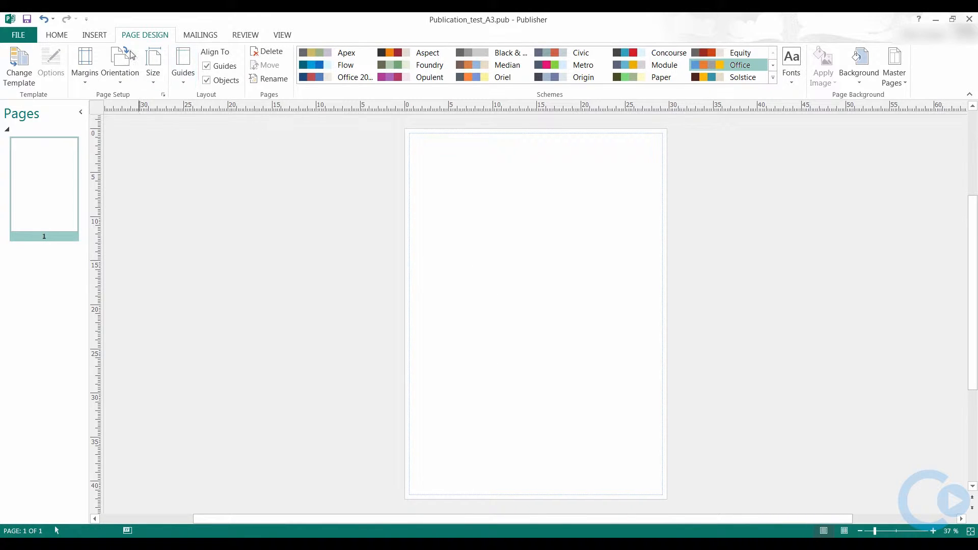
Step: Insert the pictures Banner, Laurea_logo and Picture%201 from the Pictures library together and deselect them
{"action": "left_click", "coordinate": [95, 35]}
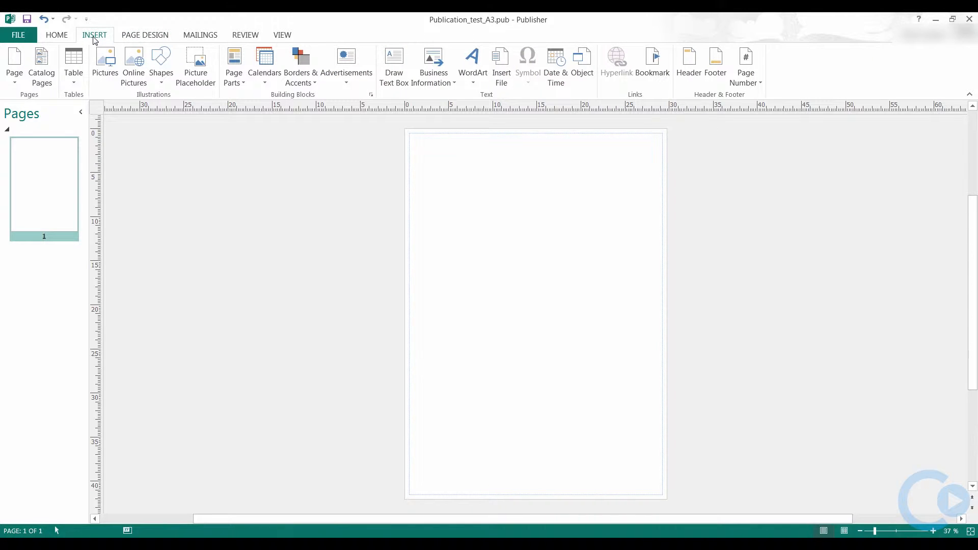
{"action": "left_click", "coordinate": [105, 65]}
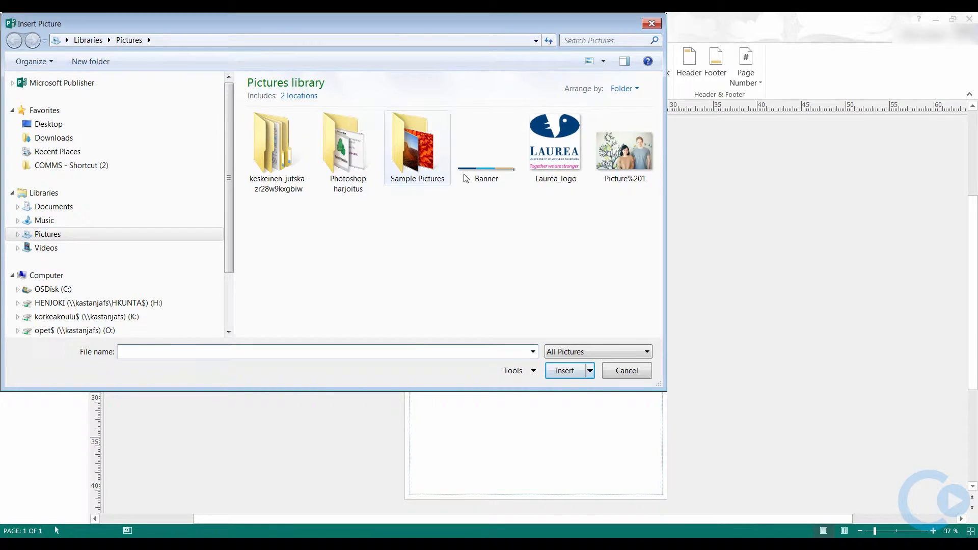
{"action": "left_click_drag", "start_coordinate": [637, 229], "coordinate": [497, 136]}
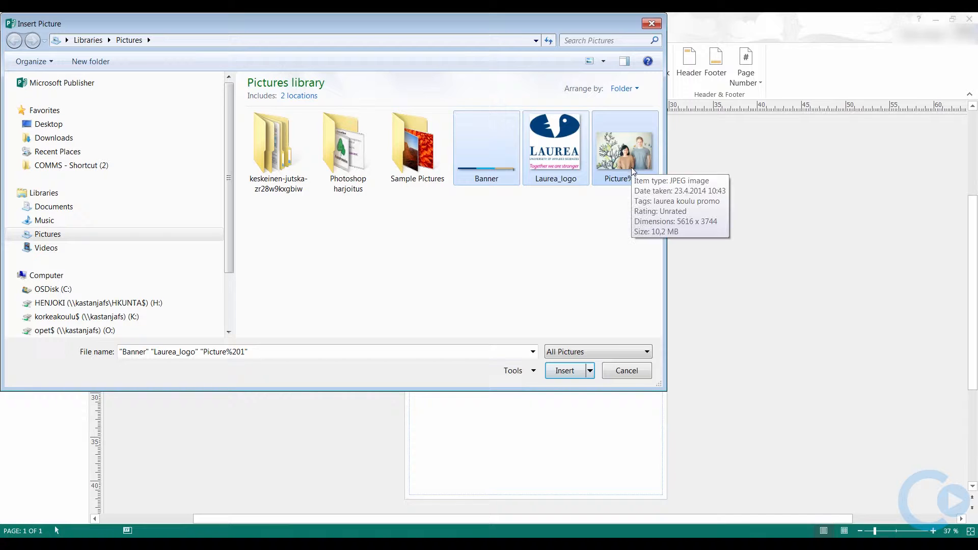
{"action": "left_click", "coordinate": [567, 370]}
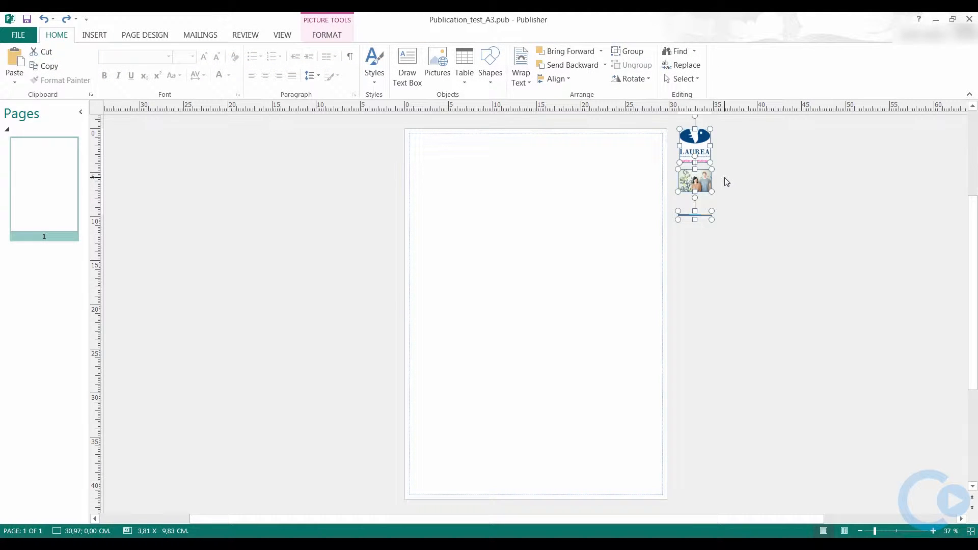
{"action": "left_click", "coordinate": [725, 181]}
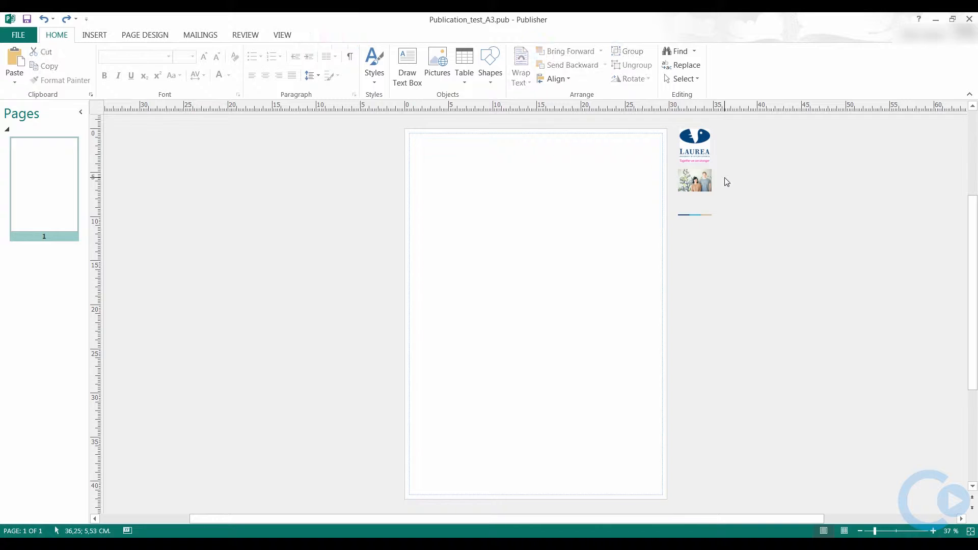
Step: Place the photo of the two people at the page's upper margin and enlarge it to the full width between margins, about 28,7 x 19,1 cm
{"action": "left_click", "coordinate": [697, 177]}
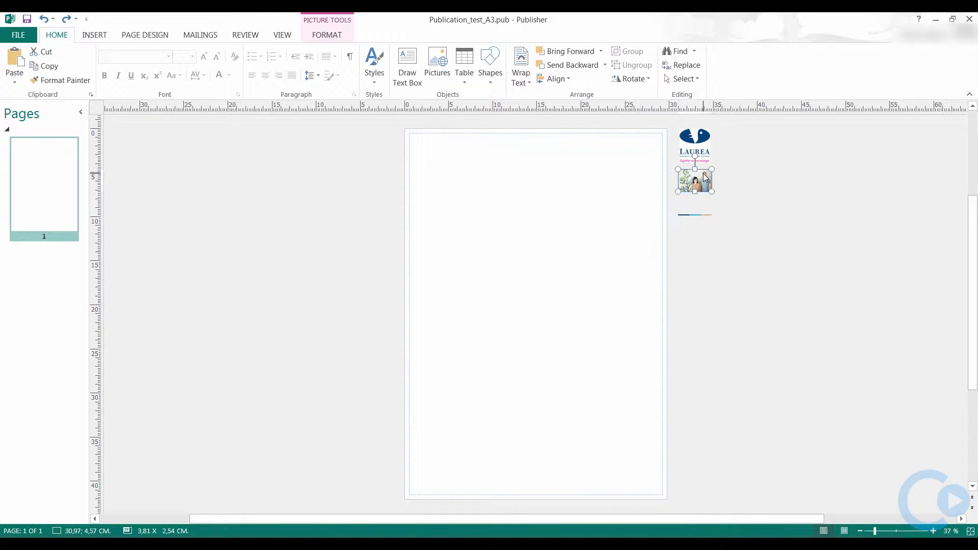
{"action": "left_click_drag", "start_coordinate": [697, 176], "coordinate": [661, 292]}
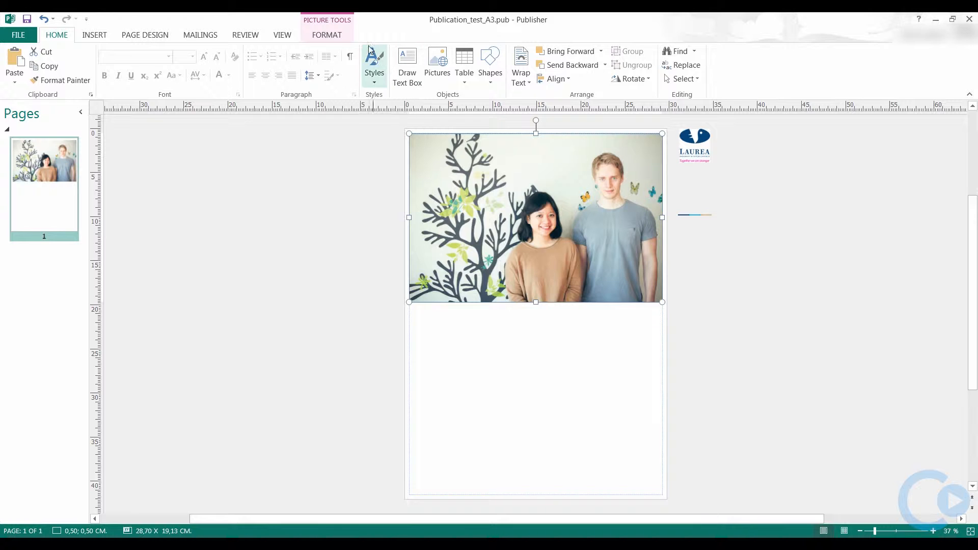
Step: Crop strips off the photo's upper and lower edges, leaving it about 13,6 cm high at full width
{"action": "left_click", "coordinate": [335, 35]}
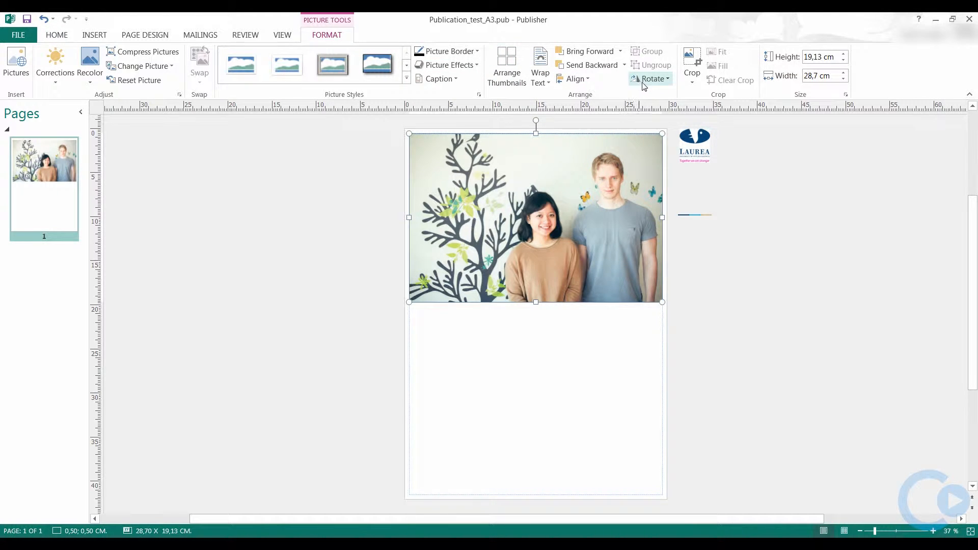
{"action": "left_click", "coordinate": [693, 76]}
{"action": "left_click", "coordinate": [700, 98]}
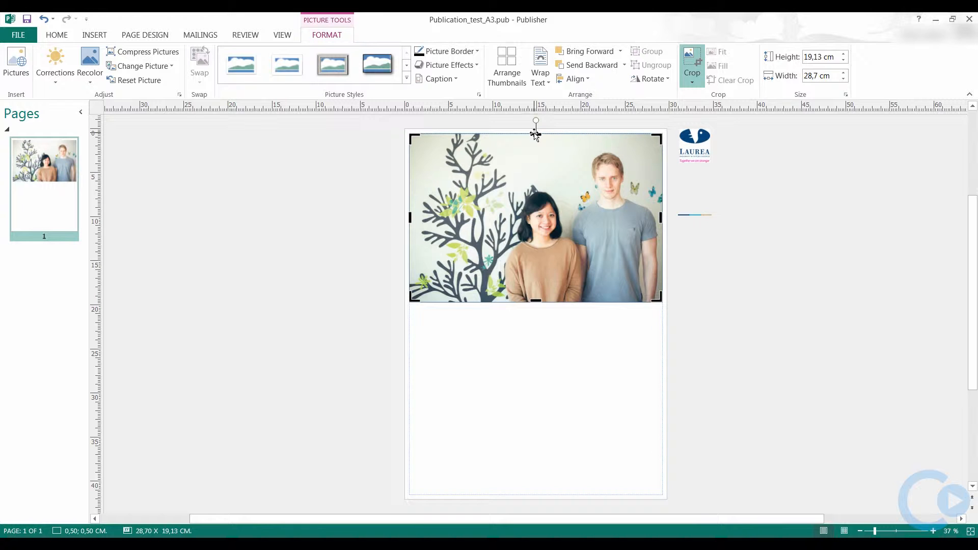
{"action": "left_click_drag", "start_coordinate": [534, 133], "coordinate": [536, 145]}
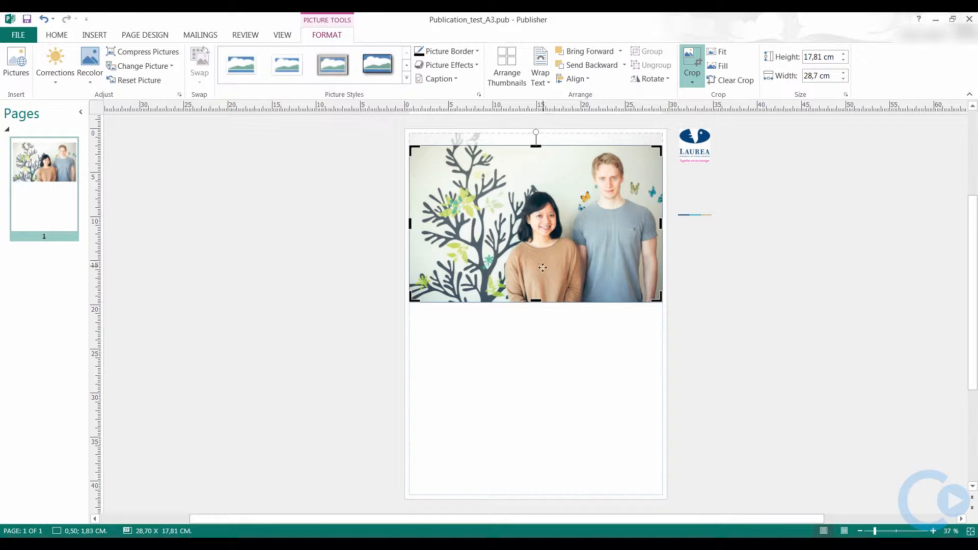
{"action": "left_click_drag", "start_coordinate": [536, 301], "coordinate": [538, 265]}
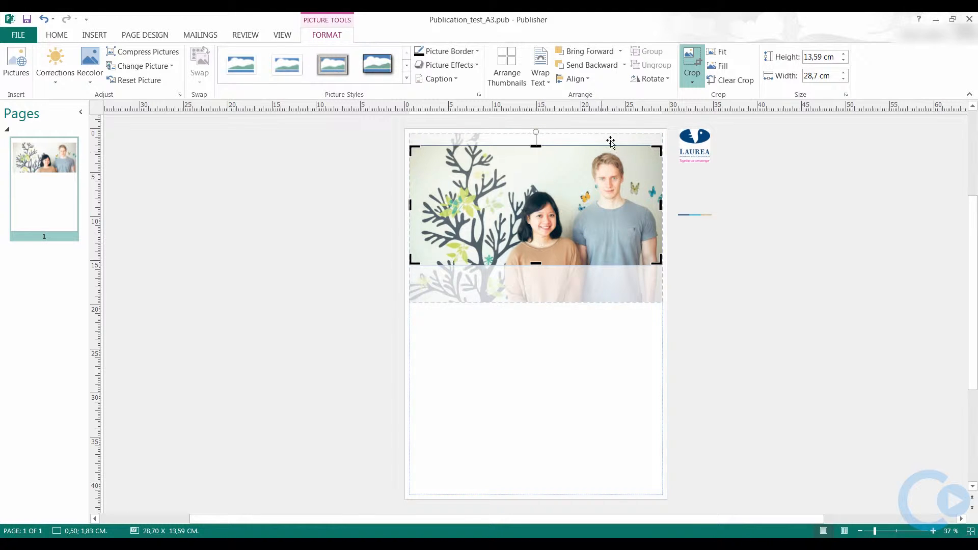
{"action": "left_click", "coordinate": [693, 64]}
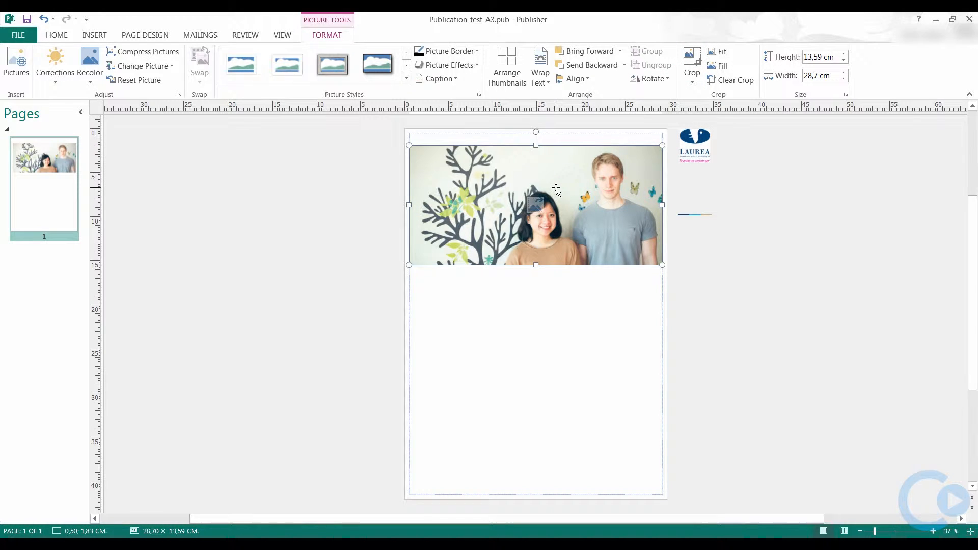
Step: Move the cropped photo up against the upper margin guide and flip it horizontally
{"action": "left_click_drag", "start_coordinate": [554, 185], "coordinate": [556, 176]}
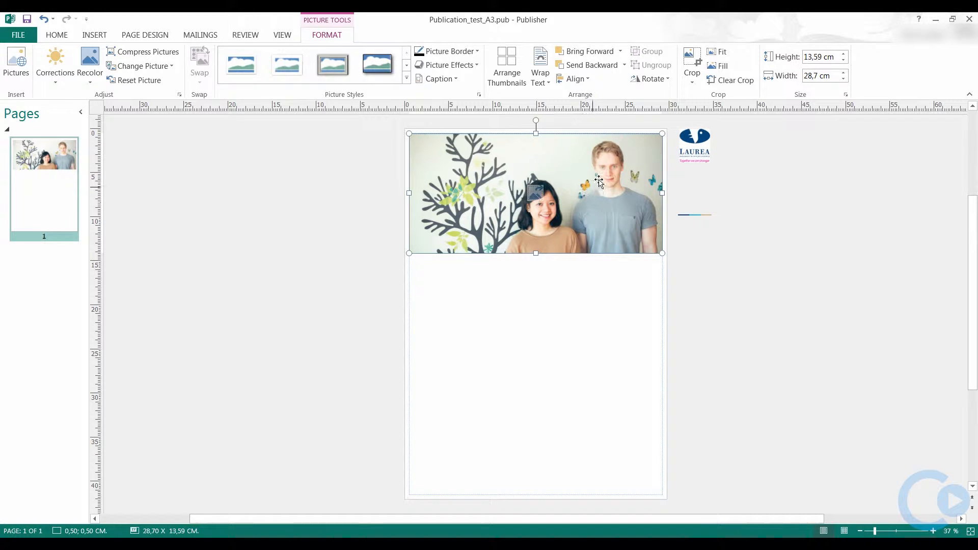
{"action": "left_click", "coordinate": [668, 82]}
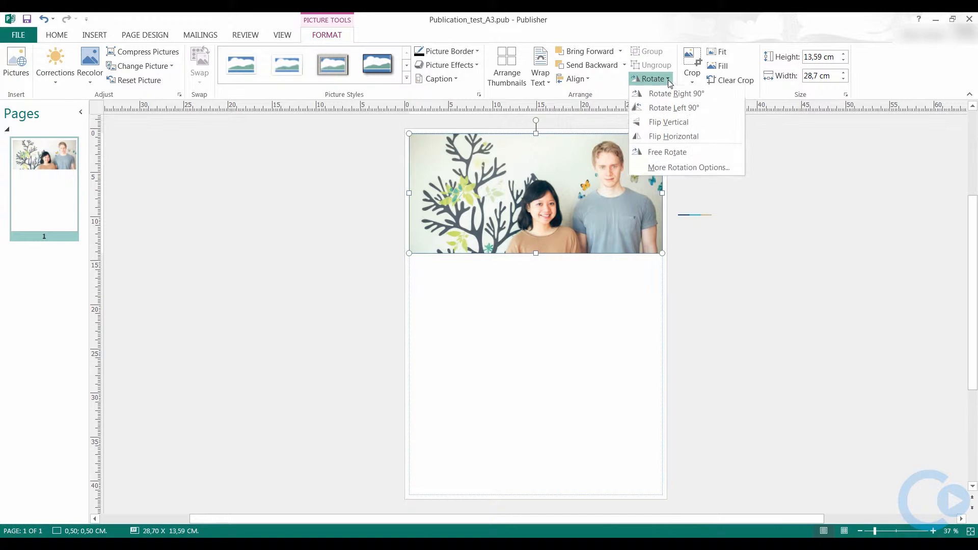
{"action": "left_click", "coordinate": [671, 137]}
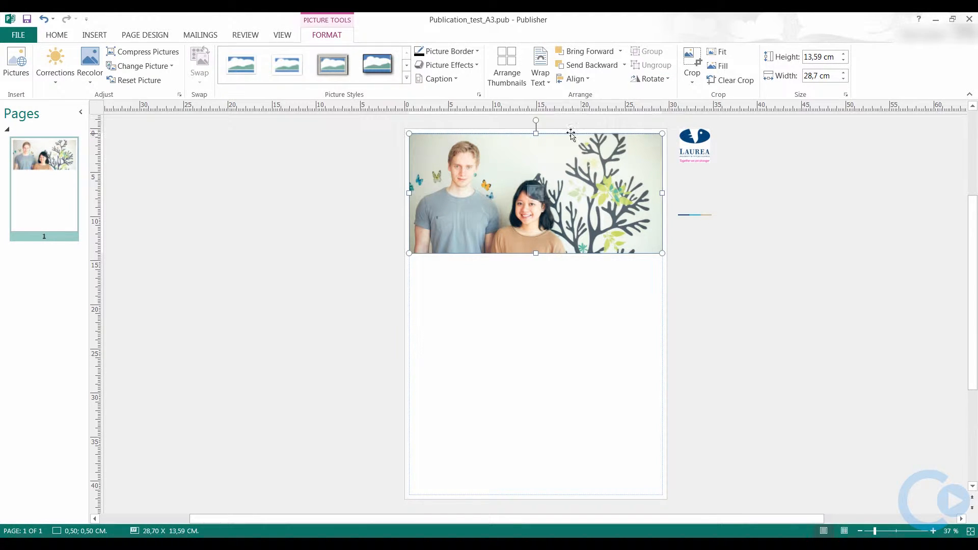
Step: Apply a 2.5 Point soft edges effect to the photo of the two people
{"action": "left_click", "coordinate": [478, 65]}
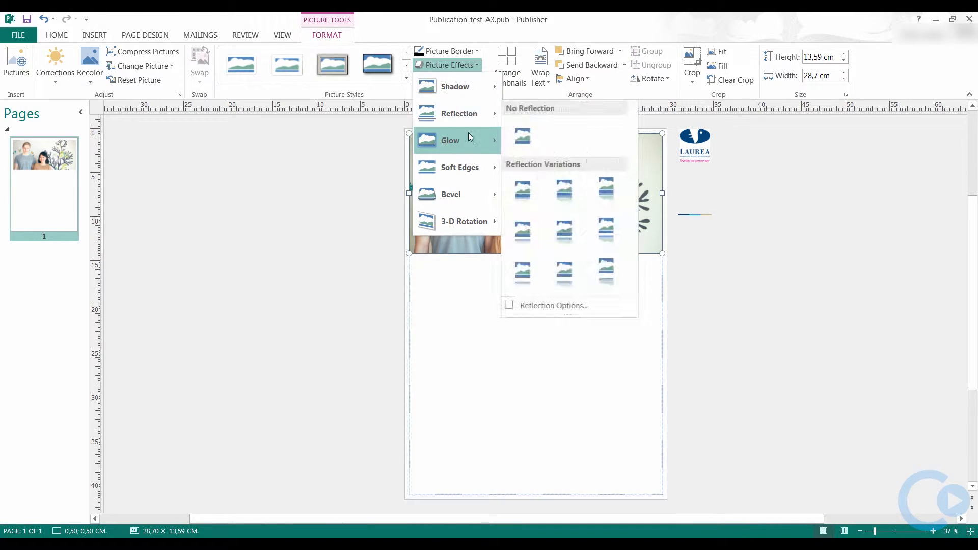
{"action": "mouse_move", "coordinate": [466, 160]}
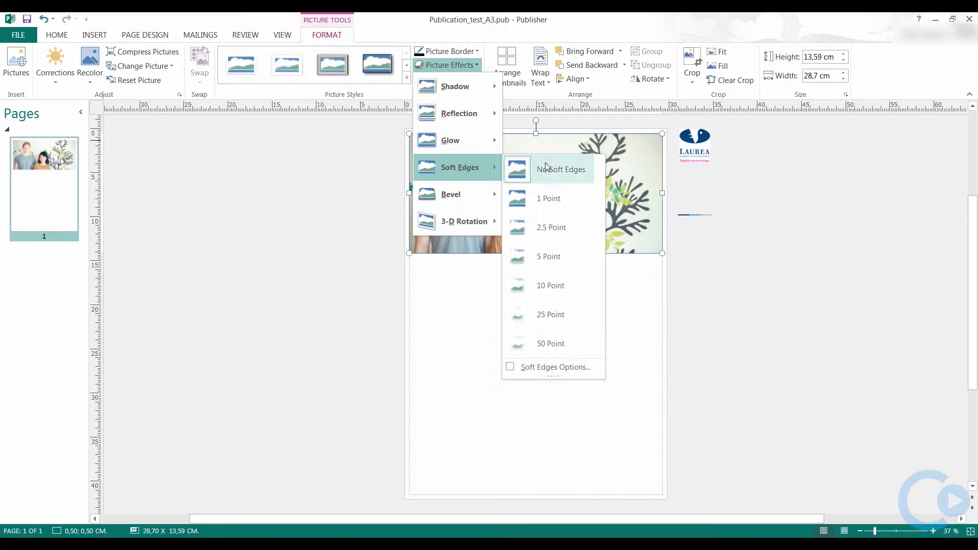
{"action": "left_click", "coordinate": [554, 232]}
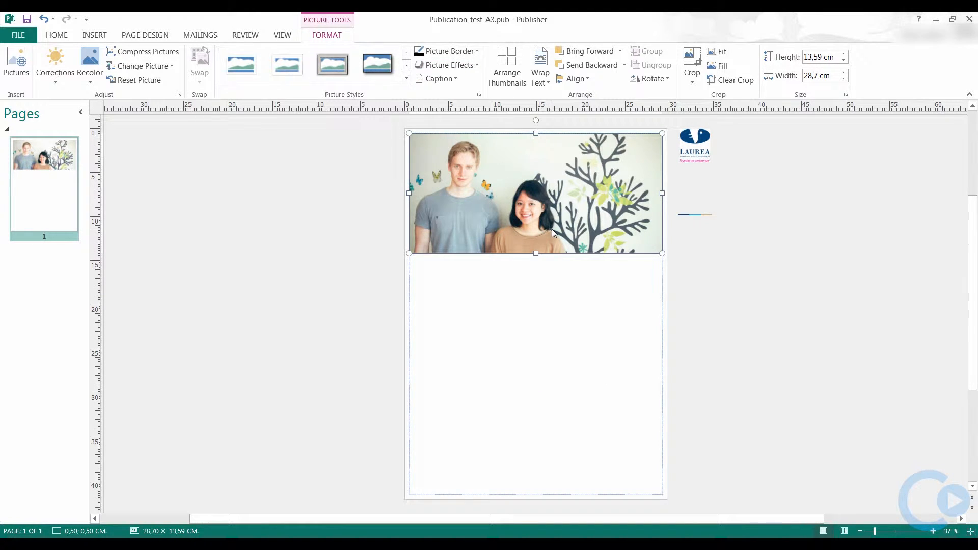
Step: Move the Laurea logo into the photo's upper-right corner against the margin guides and bring it to the front
{"action": "left_click", "coordinate": [695, 137]}
{"action": "left_click_drag", "start_coordinate": [695, 138], "coordinate": [655, 139]}
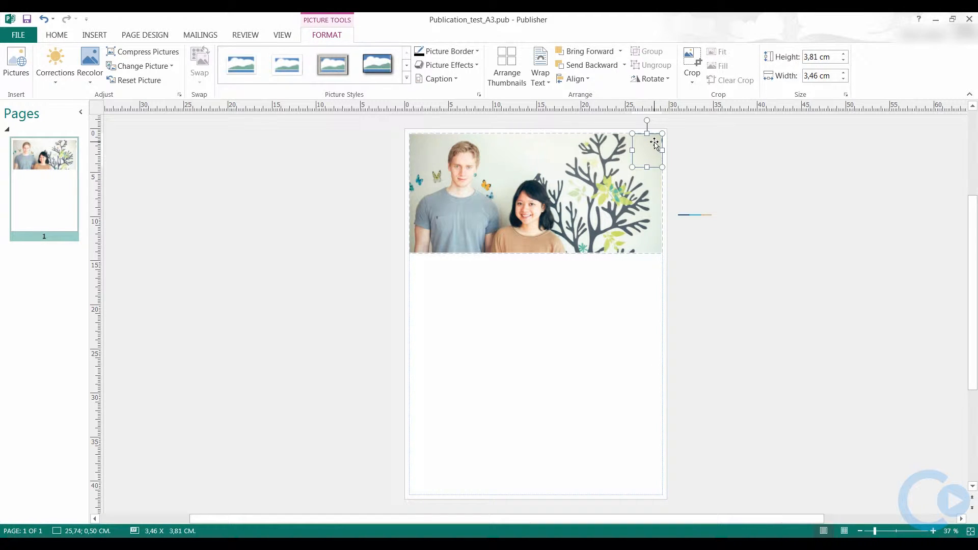
{"action": "left_click", "coordinate": [620, 51]}
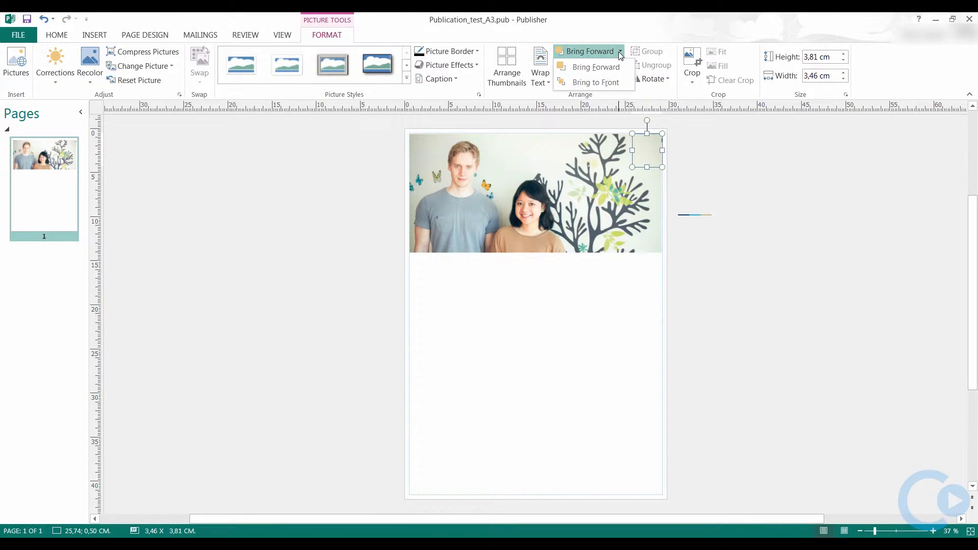
{"action": "left_click", "coordinate": [608, 83]}
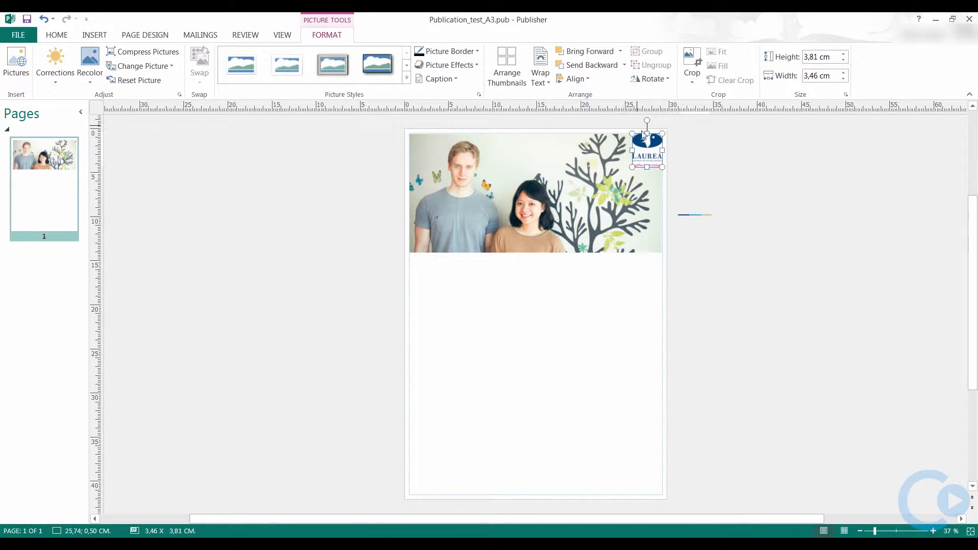
Step: Place the three-coloured banner along the page's lower margin and resize it to the width between margins, about 28,7 x 0,7 cm
{"action": "left_click", "coordinate": [684, 214]}
{"action": "left_click_drag", "start_coordinate": [684, 217], "coordinate": [610, 484]}
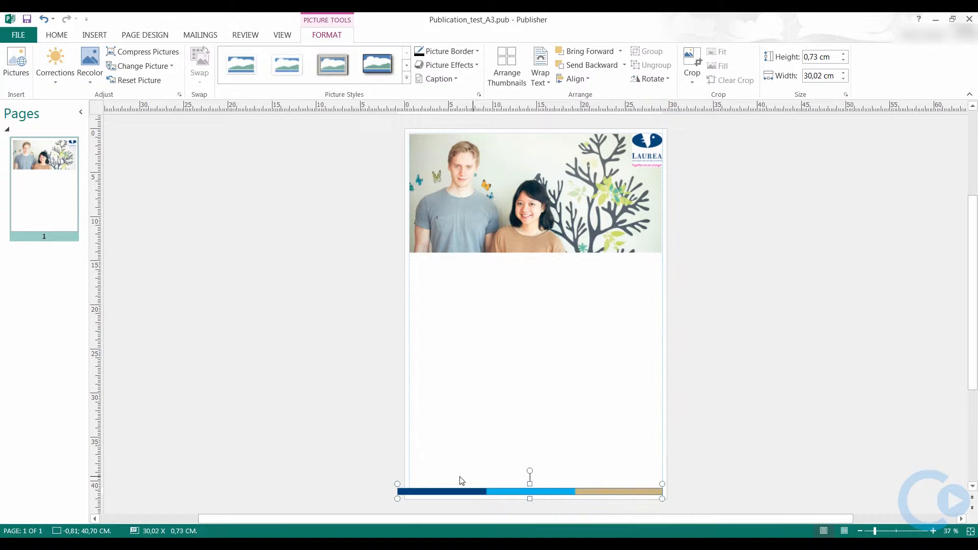
{"action": "left_click_drag", "start_coordinate": [396, 484], "coordinate": [407, 488]}
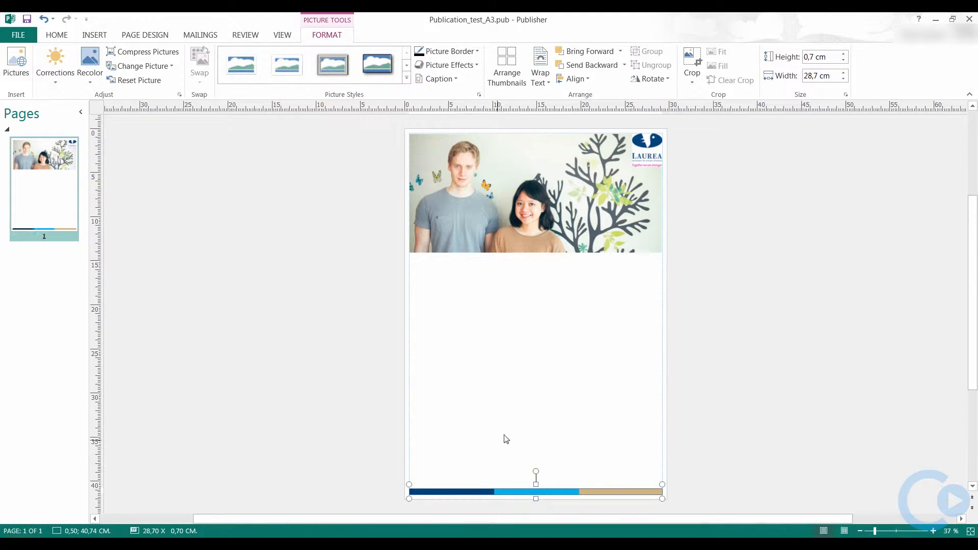
{"action": "left_click", "coordinate": [535, 334]}
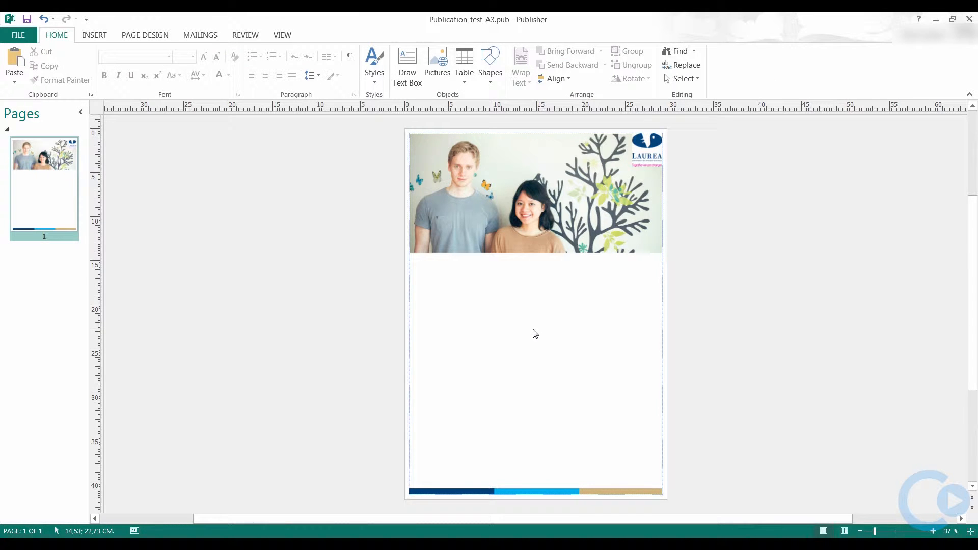
Step: Draw a text box about 28,7 x 25 cm filling the area between the photo and the banner
{"action": "scroll", "coordinate": [534, 334], "scroll_direction": "up", "scroll_amount": 1}
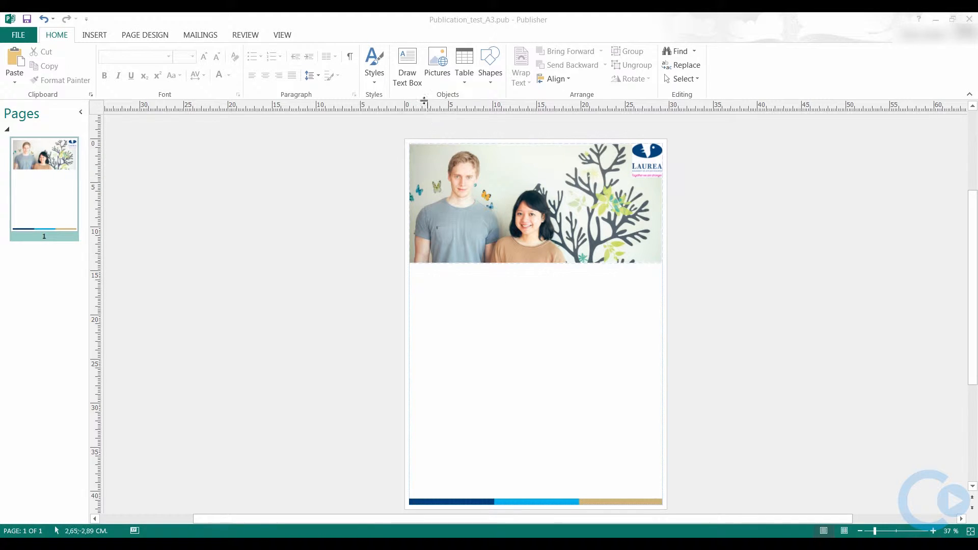
{"action": "left_click", "coordinate": [409, 66]}
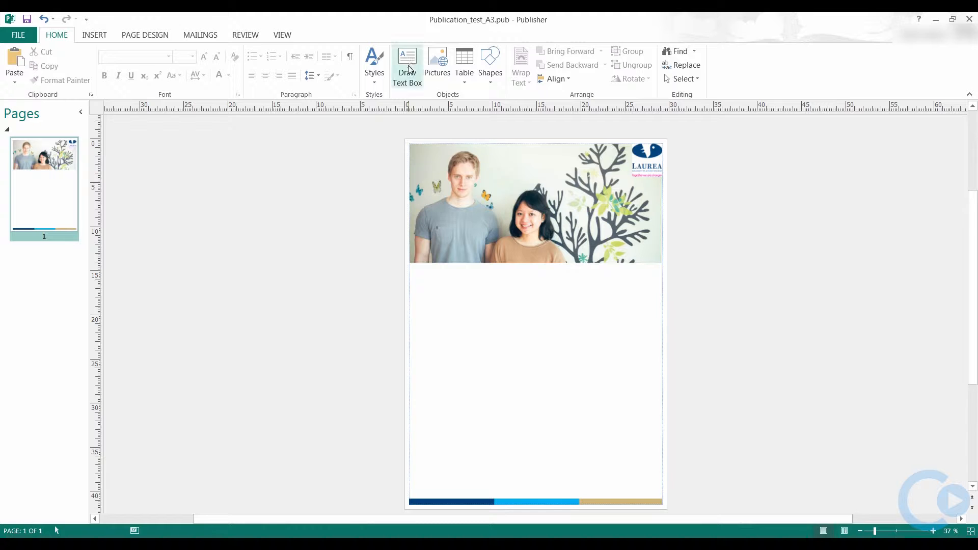
{"action": "left_click", "coordinate": [414, 78]}
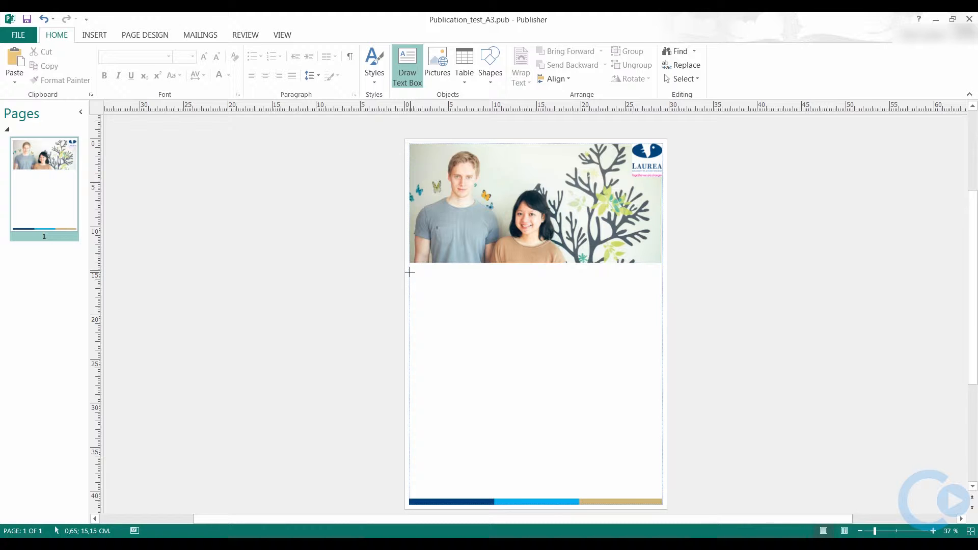
{"action": "mouse_move", "coordinate": [409, 273]}
{"action": "left_mouse_down"}
{"action": "mouse_move", "coordinate": [471, 336]}
{"action": "mouse_move", "coordinate": [572, 386]}
{"action": "mouse_move", "coordinate": [646, 446]}
{"action": "mouse_move", "coordinate": [663, 493]}
{"action": "left_mouse_up"}
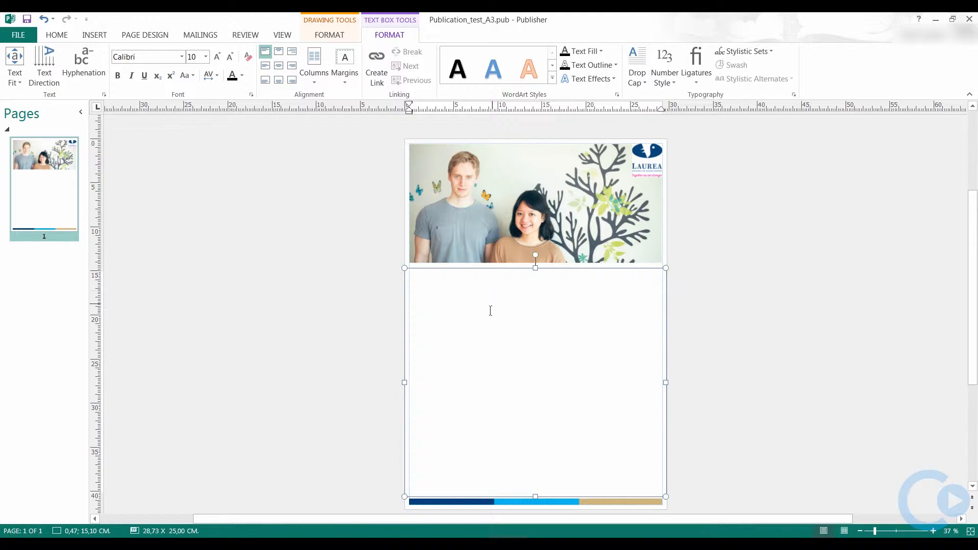
Step: Copy the entire text of the Lorem ipsum document in Word and paste it into the text box in Publisher
{"action": "left_click", "coordinate": [376, 542]}
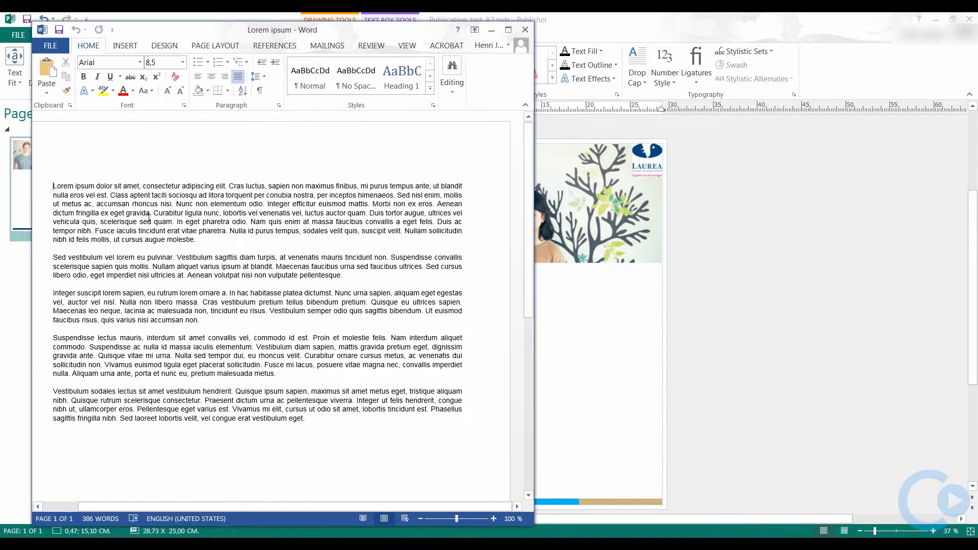
{"action": "left_click_drag", "start_coordinate": [53, 186], "coordinate": [326, 417]}
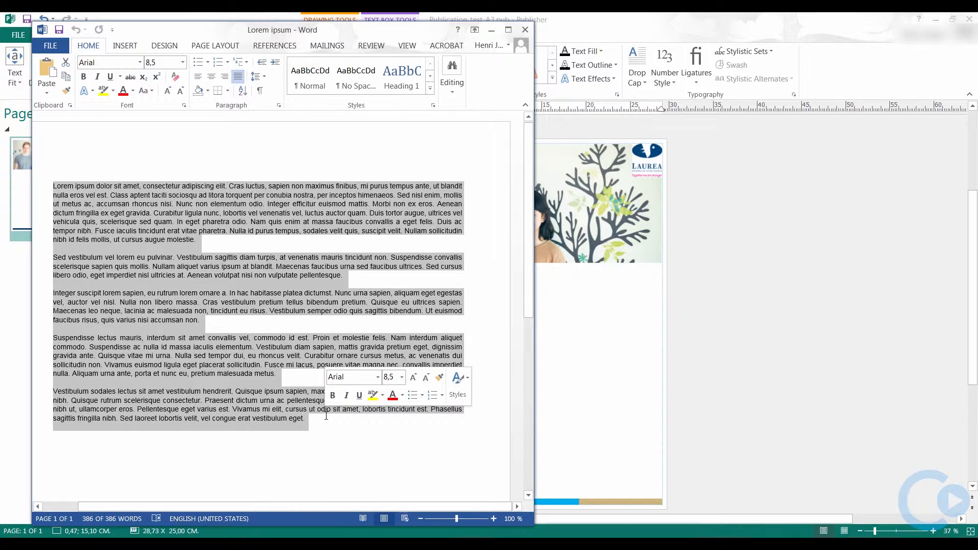
{"action": "right_click", "coordinate": [247, 356]}
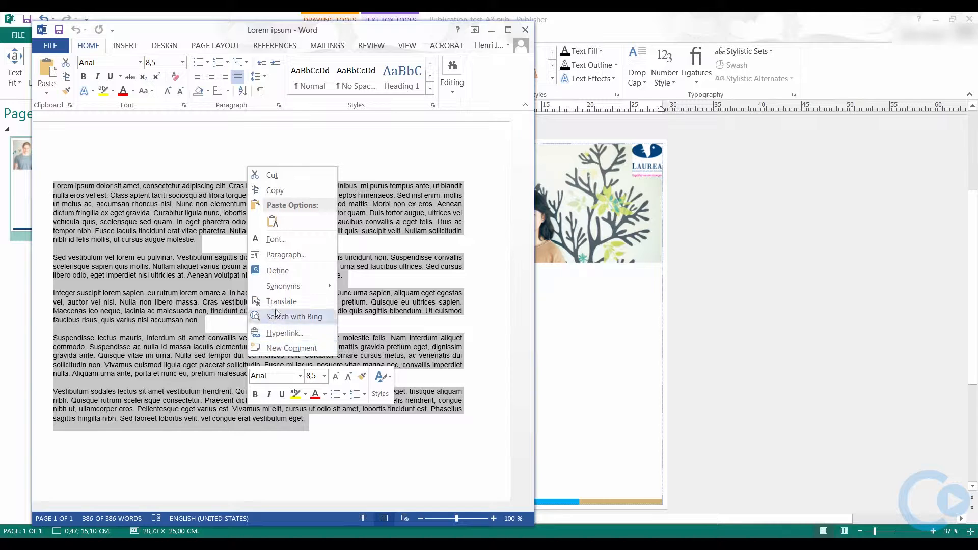
{"action": "left_click", "coordinate": [272, 191]}
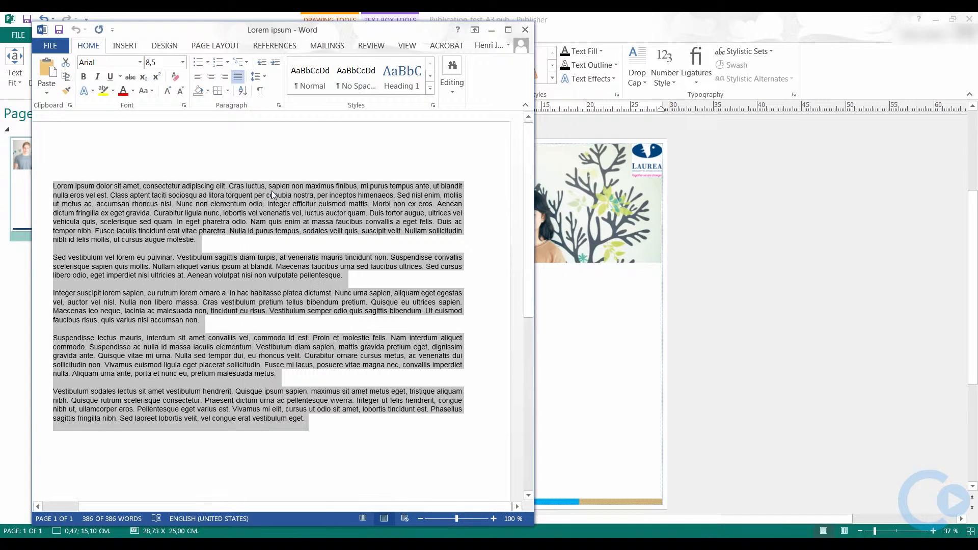
{"action": "left_click", "coordinate": [492, 31]}
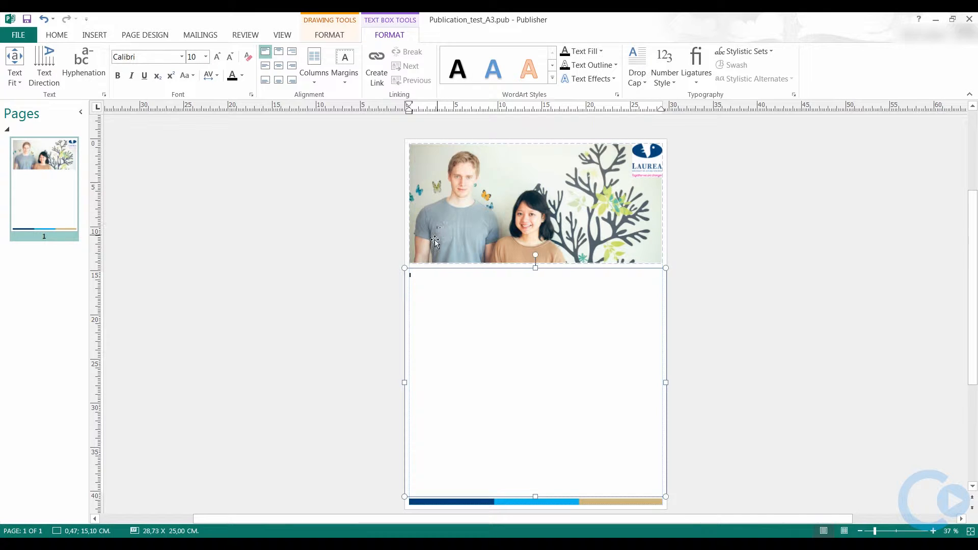
{"action": "right_click", "coordinate": [413, 277]}
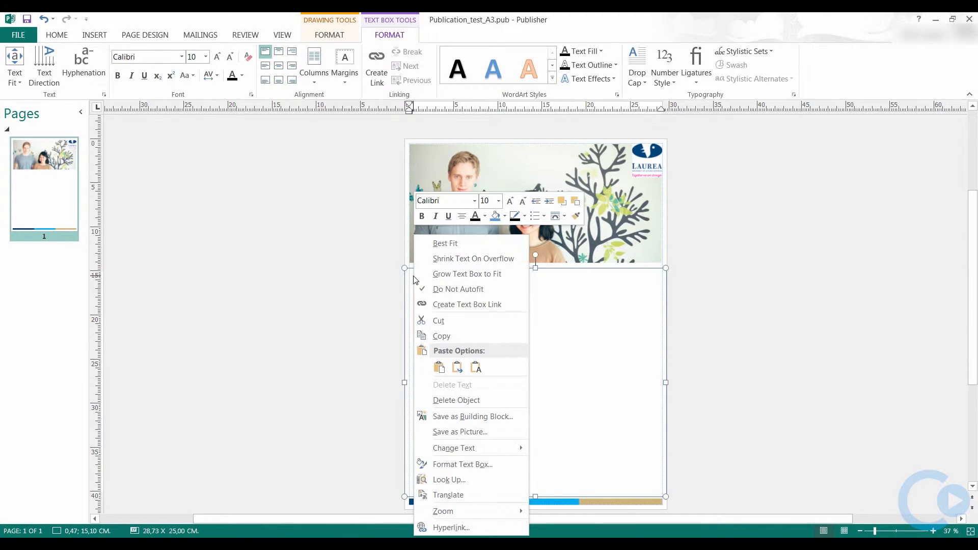
{"action": "left_click", "coordinate": [439, 367]}
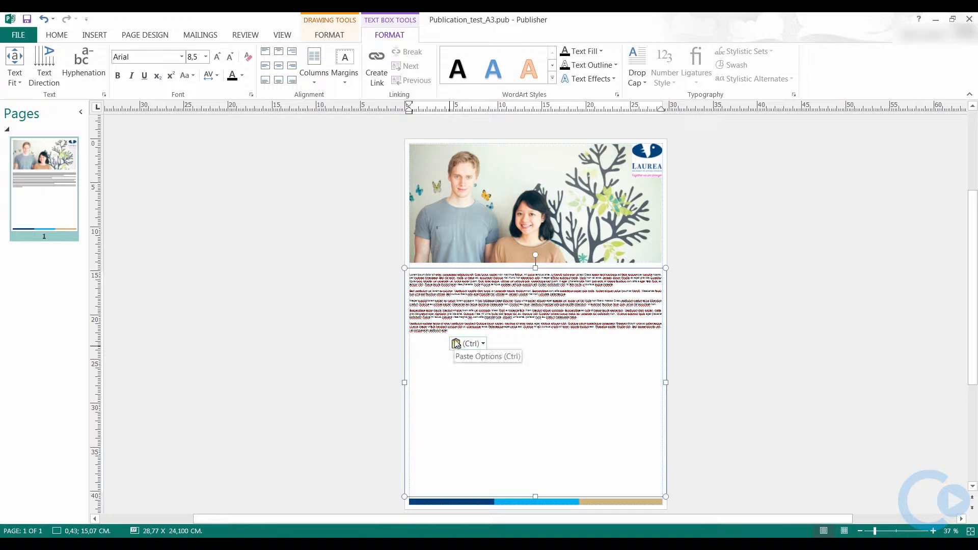
Step: Set the font size of all the pasted text to 18
{"action": "left_click_drag", "start_coordinate": [454, 328], "coordinate": [405, 274]}
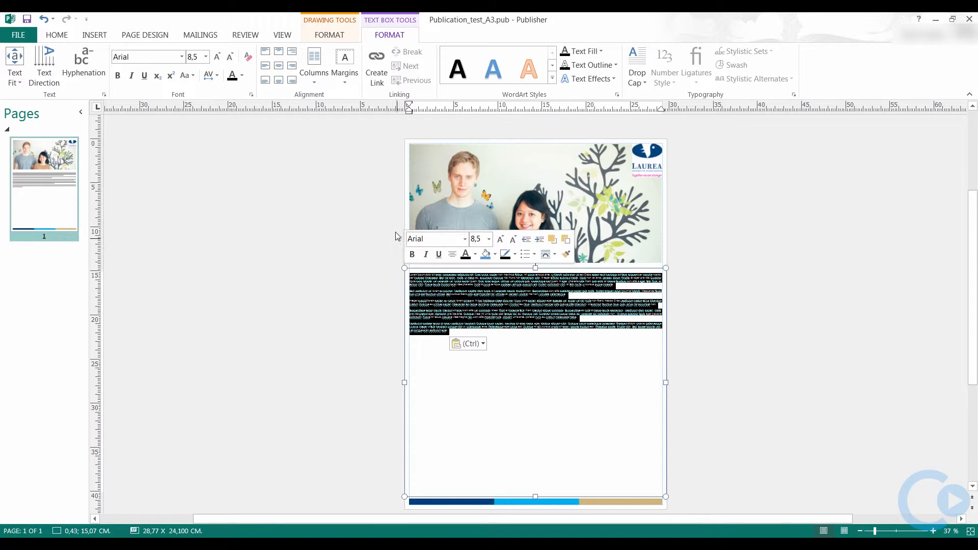
{"action": "left_click", "coordinate": [206, 57]}
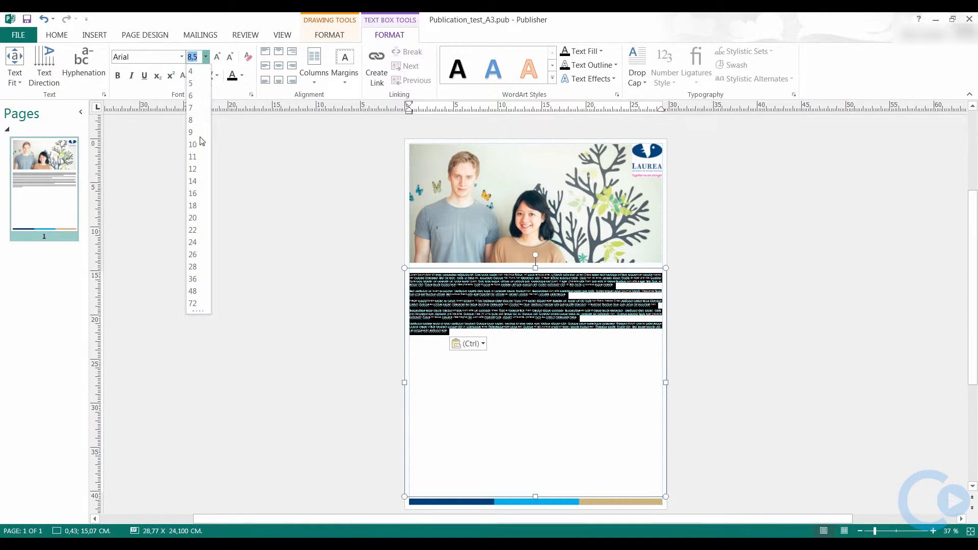
{"action": "left_click", "coordinate": [196, 205]}
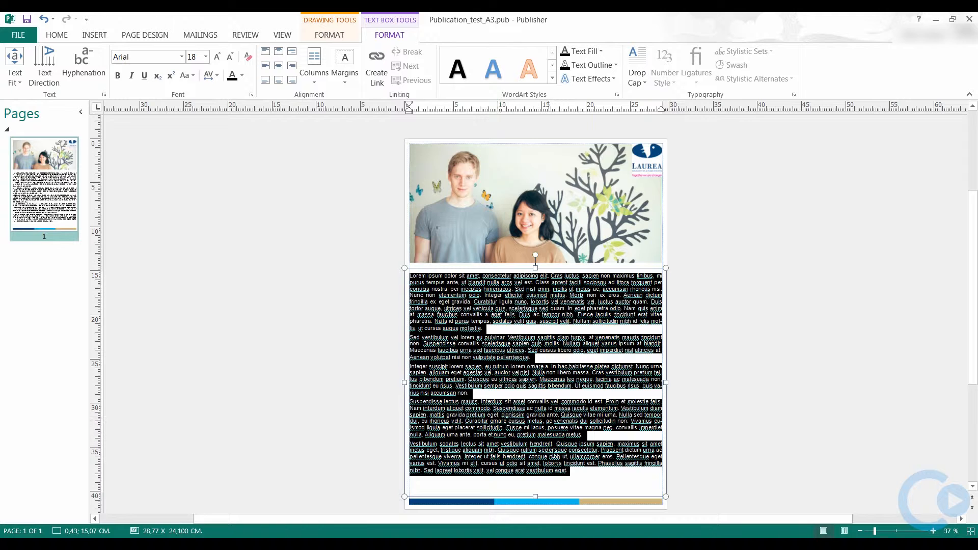
{"action": "left_click", "coordinate": [564, 472]}
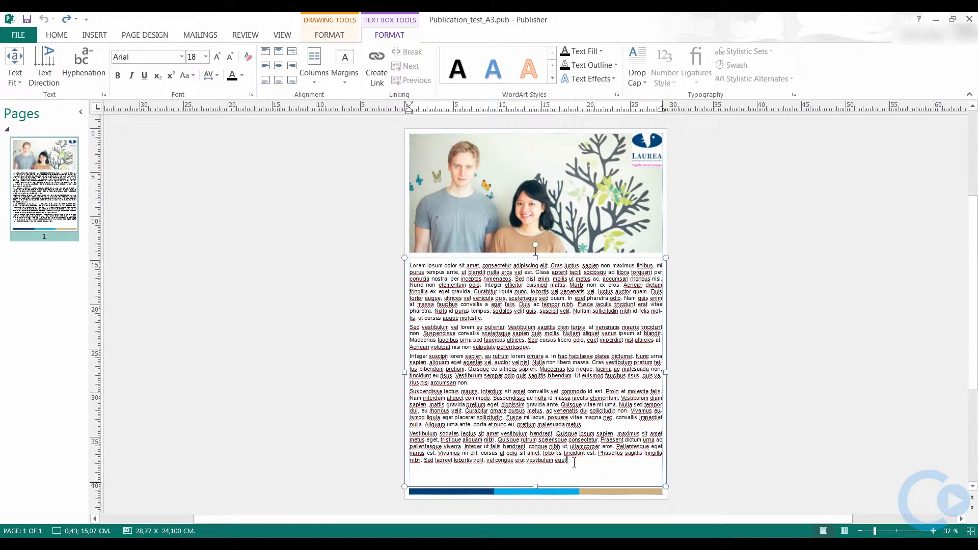
Step: Split the poster's body text into 2 columns with a spacing of 1,5 cm
{"action": "left_click_drag", "start_coordinate": [574, 462], "coordinate": [412, 265]}
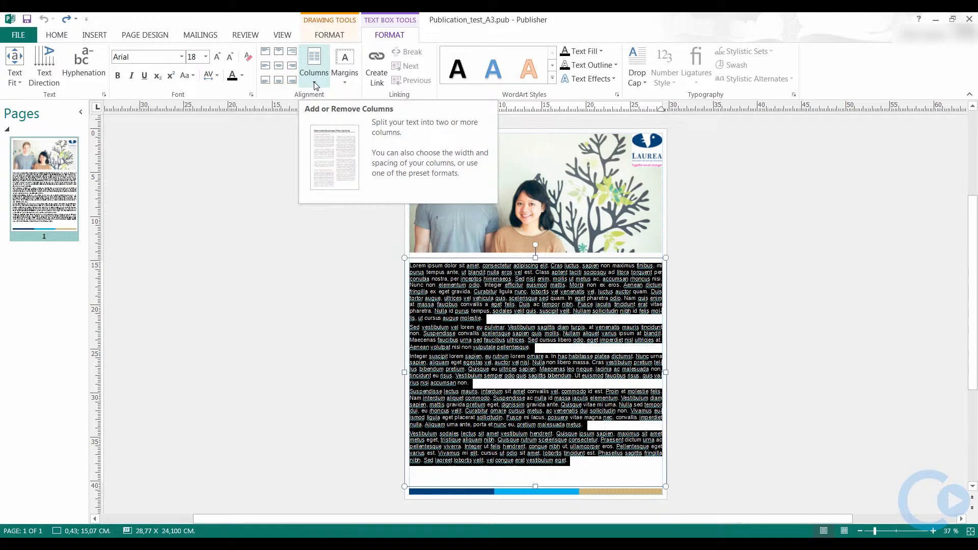
{"action": "left_click", "coordinate": [316, 86]}
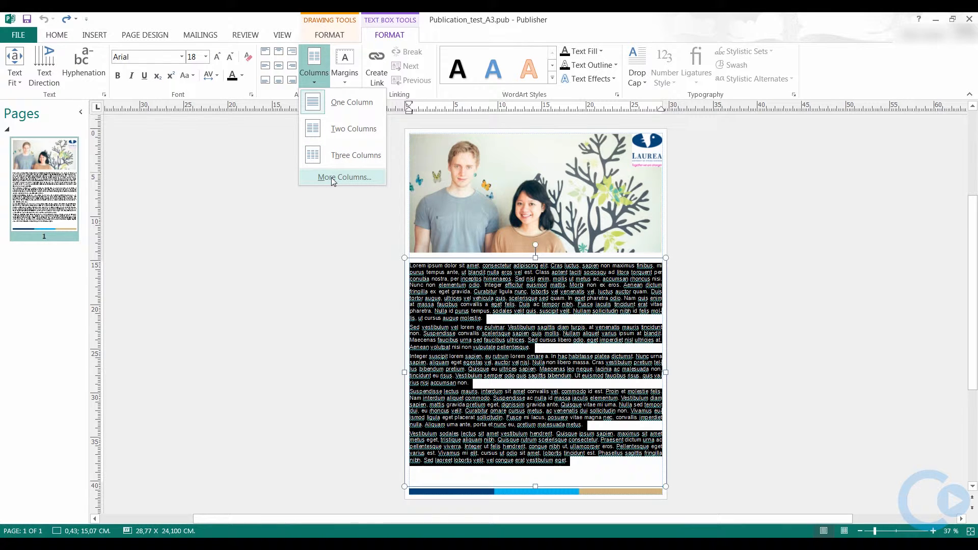
{"action": "left_click", "coordinate": [331, 177]}
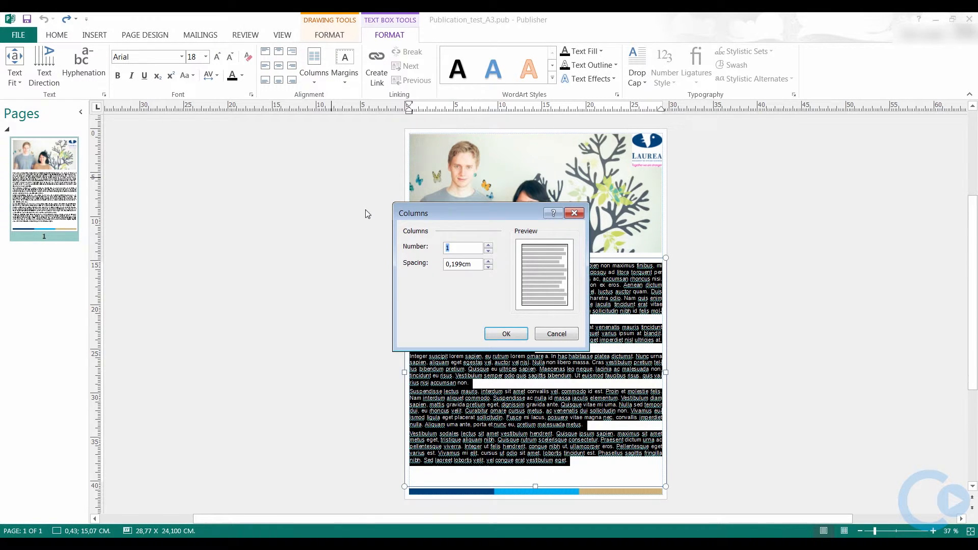
{"action": "left_click", "coordinate": [488, 245]}
{"action": "left_click_drag", "start_coordinate": [476, 266], "coordinate": [436, 257]}
{"action": "type", "text": "1,5cm"}
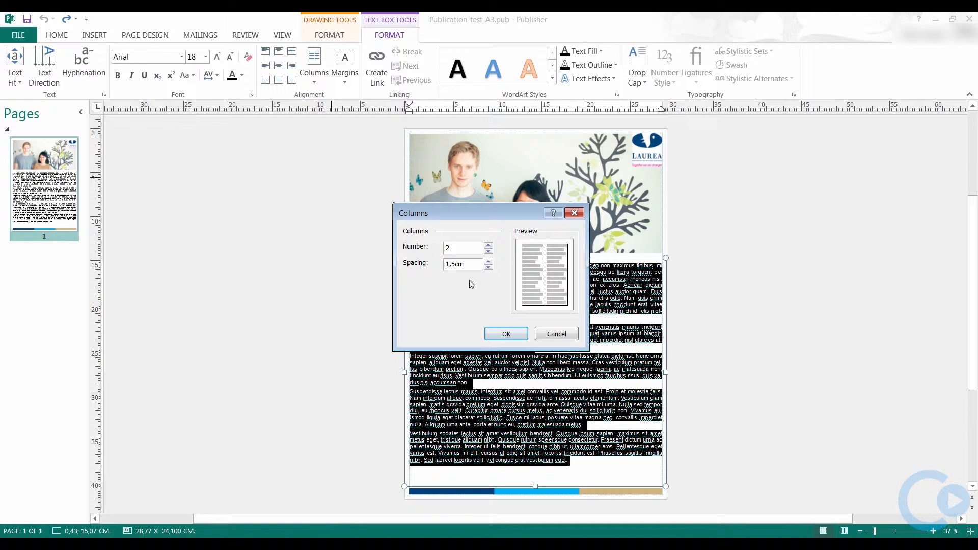
{"action": "left_click", "coordinate": [506, 334]}
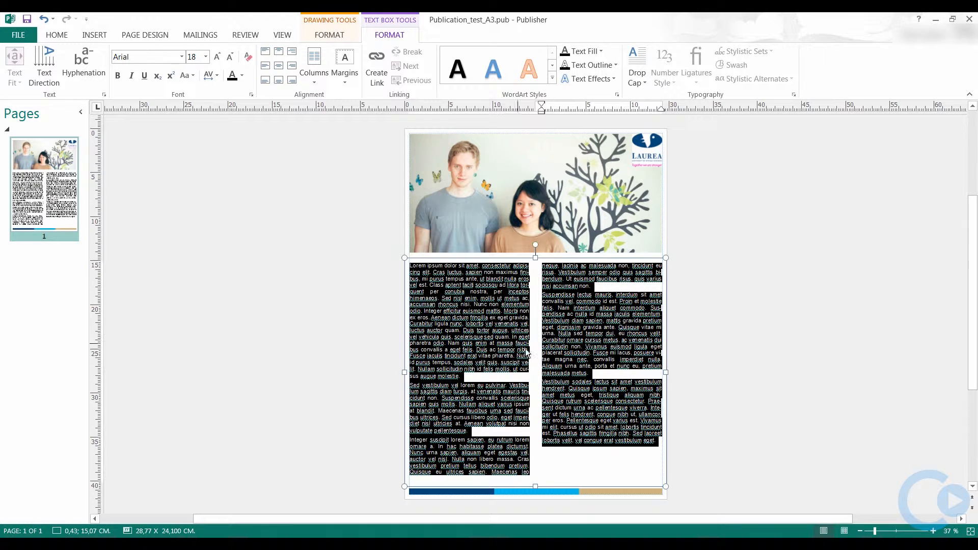
Step: Set the alignment of all the poster's body text to Justified
{"action": "left_click", "coordinate": [652, 442]}
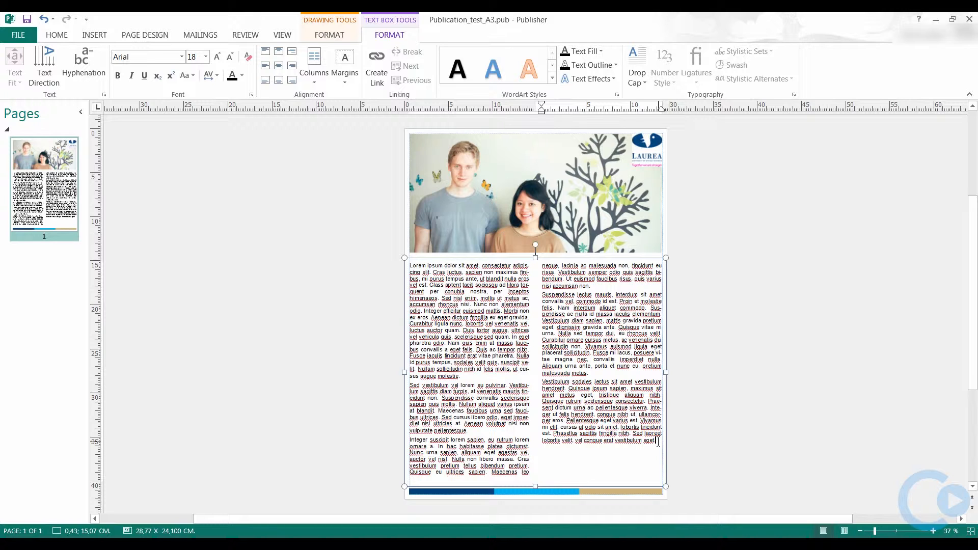
{"action": "key", "text": "ctrl+z"}
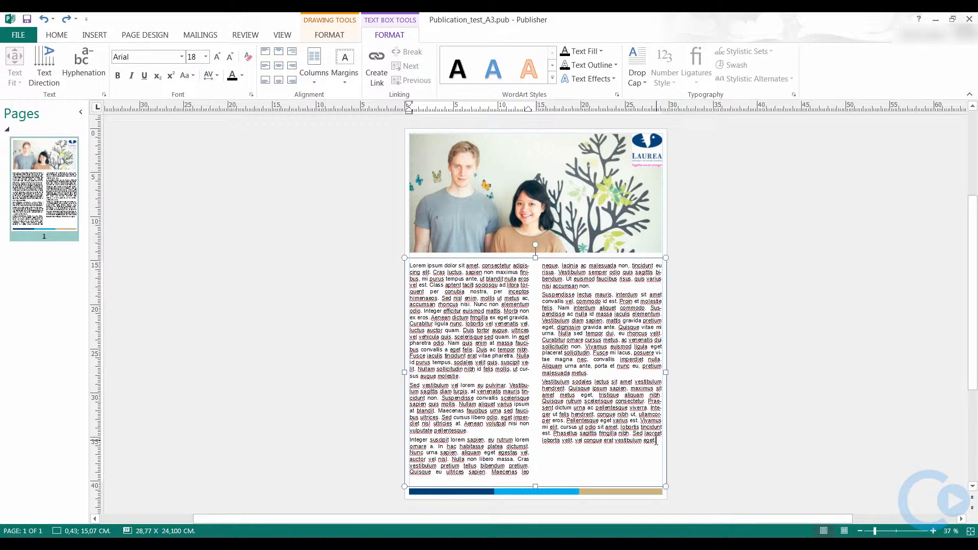
{"action": "left_click_drag", "start_coordinate": [659, 442], "coordinate": [413, 261]}
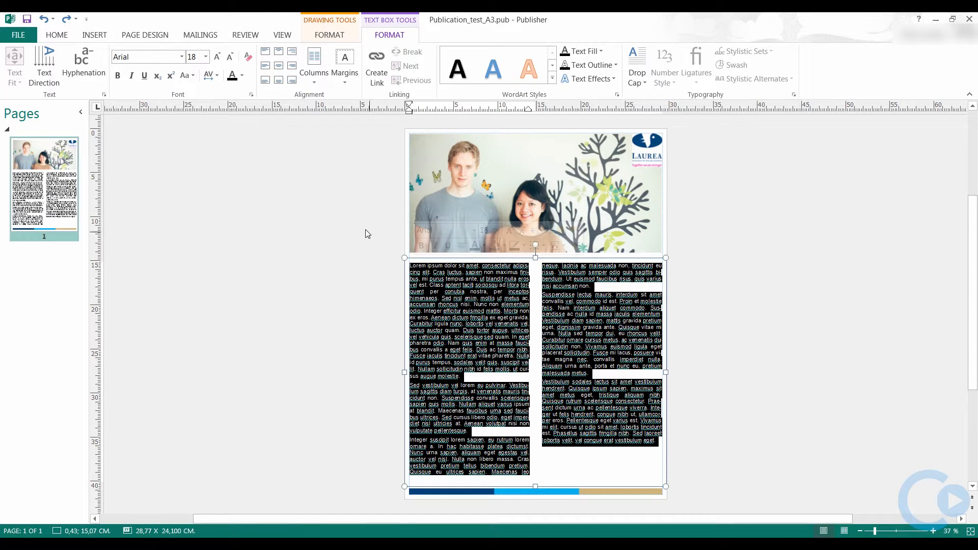
{"action": "left_click", "coordinate": [57, 36]}
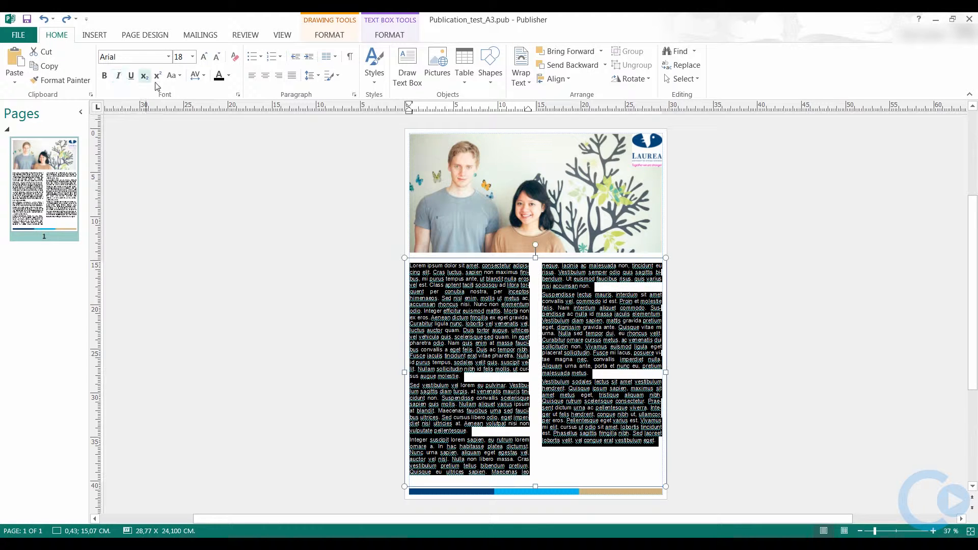
{"action": "left_click", "coordinate": [353, 95]}
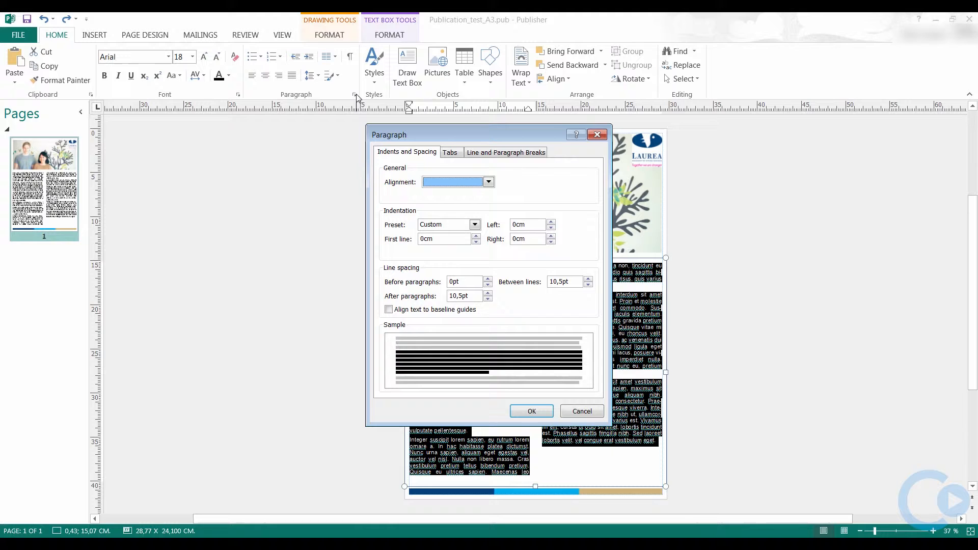
{"action": "left_click", "coordinate": [489, 182]}
{"action": "left_click", "coordinate": [465, 218]}
Step: Set the body text's spacing to 20 pt between lines and 10 pt after paragraphs
{"action": "left_click", "coordinate": [572, 282]}
{"action": "left_click_drag", "start_coordinate": [571, 283], "coordinate": [508, 288]}
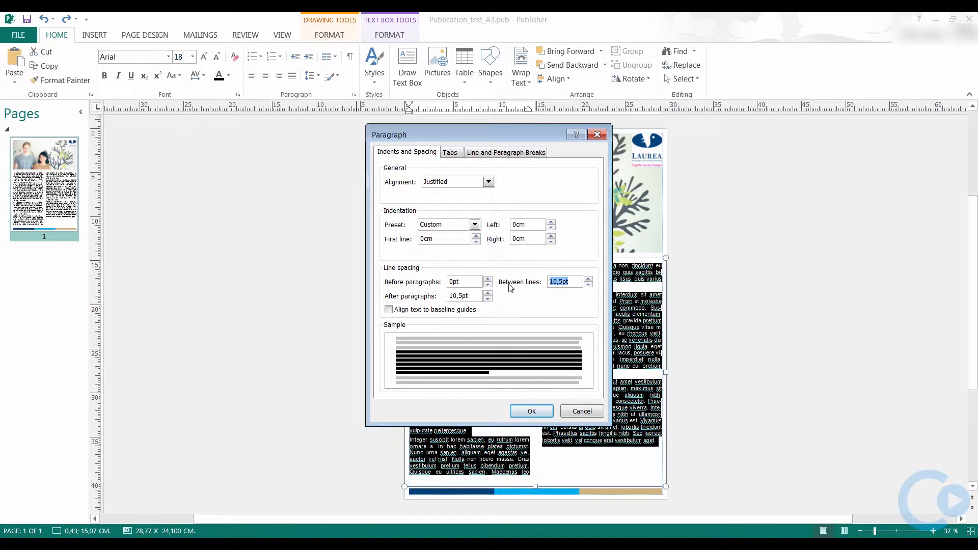
{"action": "type", "text": "20"}
{"action": "key", "text": "Tab"}
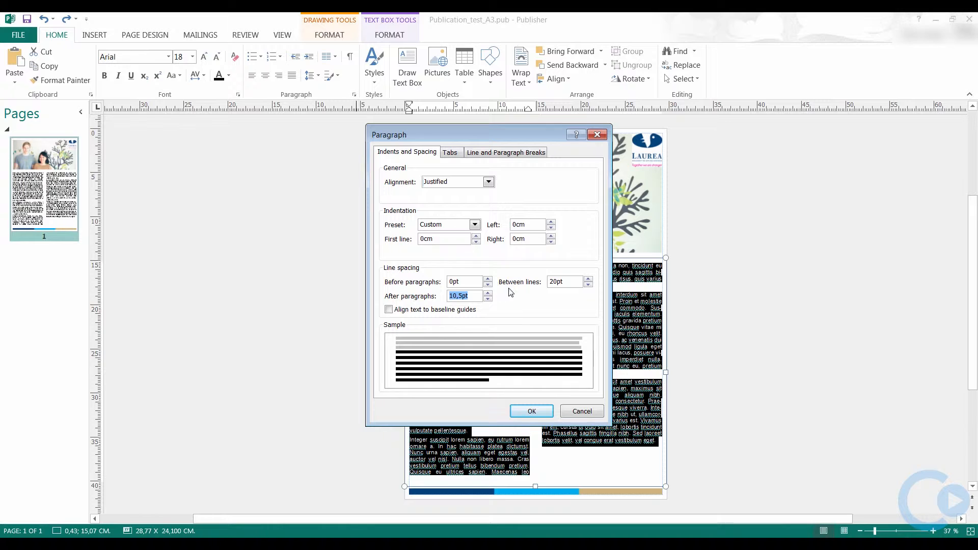
{"action": "left_click", "coordinate": [488, 298]}
{"action": "left_click_drag", "start_coordinate": [465, 296], "coordinate": [418, 289]}
{"action": "type", "text": "10"}
{"action": "left_click", "coordinate": [531, 411]}
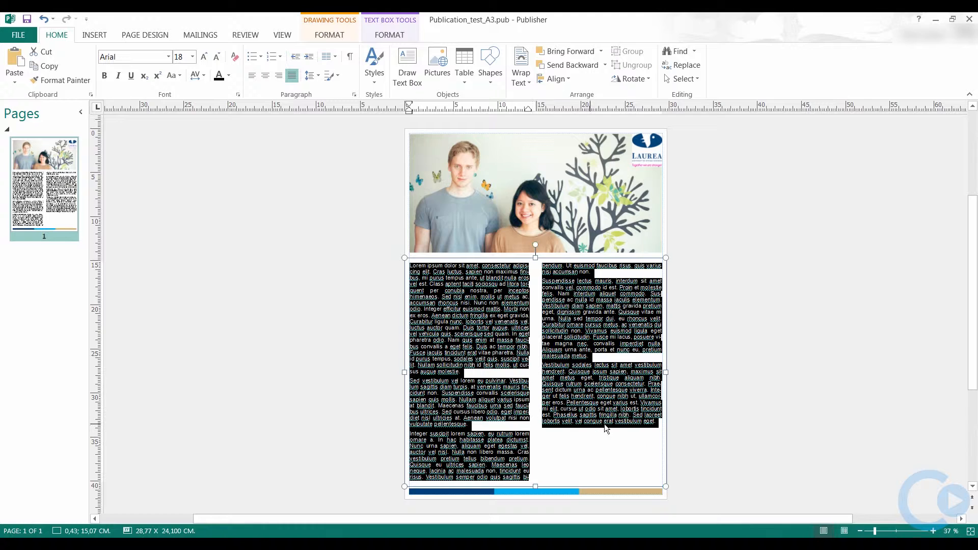
Step: Turn off automatic hyphenation for the whole body text
{"action": "left_click", "coordinate": [654, 424]}
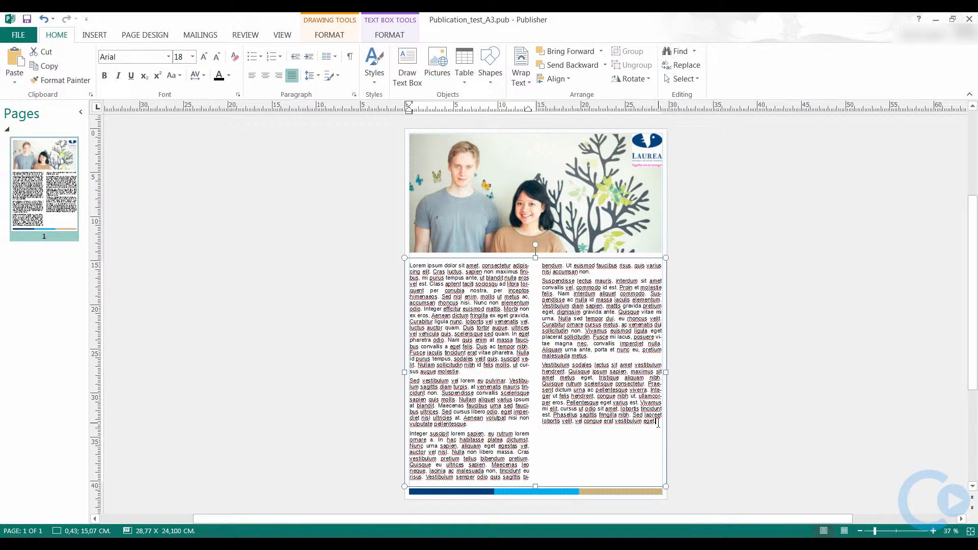
{"action": "key", "text": "ctrl+z"}
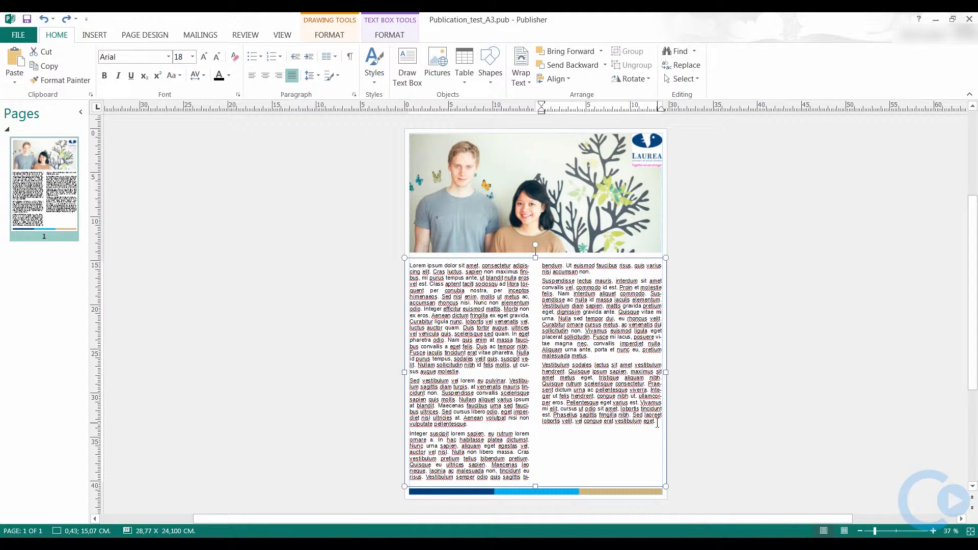
{"action": "left_click_drag", "start_coordinate": [657, 423], "coordinate": [412, 264]}
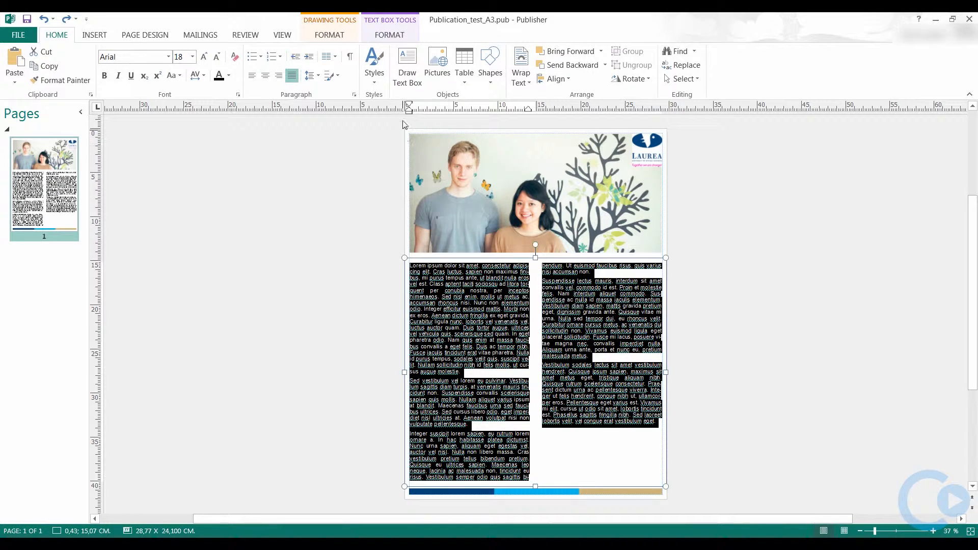
{"action": "left_click", "coordinate": [394, 37]}
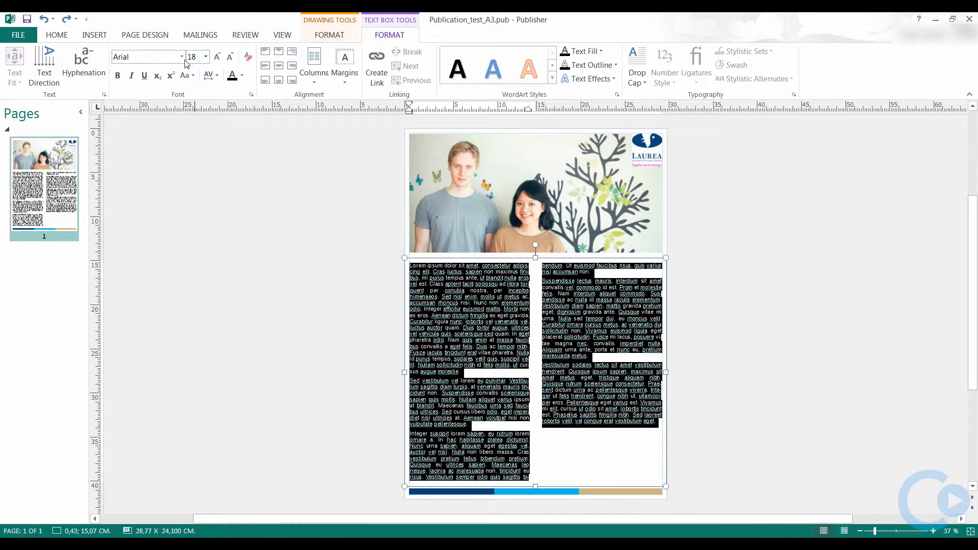
{"action": "left_click", "coordinate": [87, 66]}
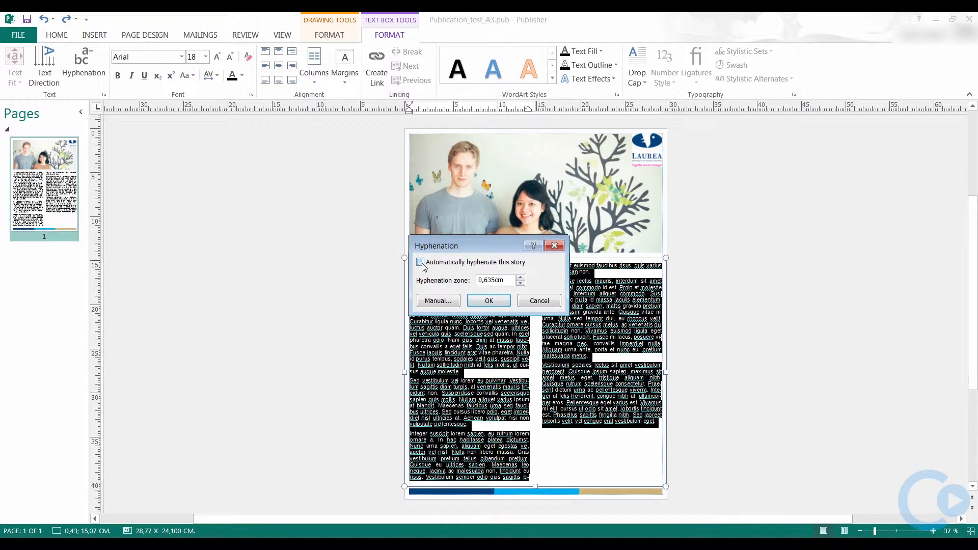
{"action": "left_click", "coordinate": [489, 301]}
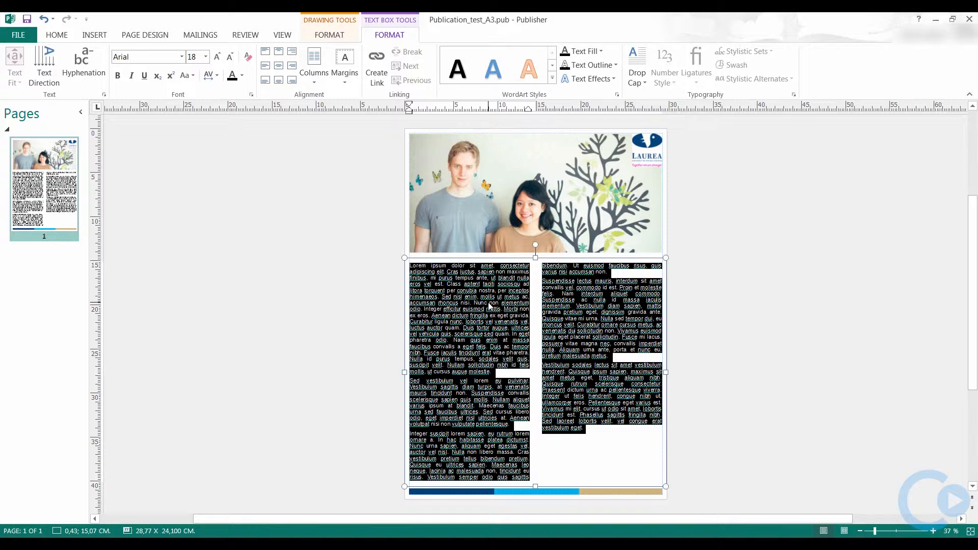
Step: Give the first body paragraph a custom dropped capital 2 lines high and save the publication
{"action": "left_click", "coordinate": [498, 371]}
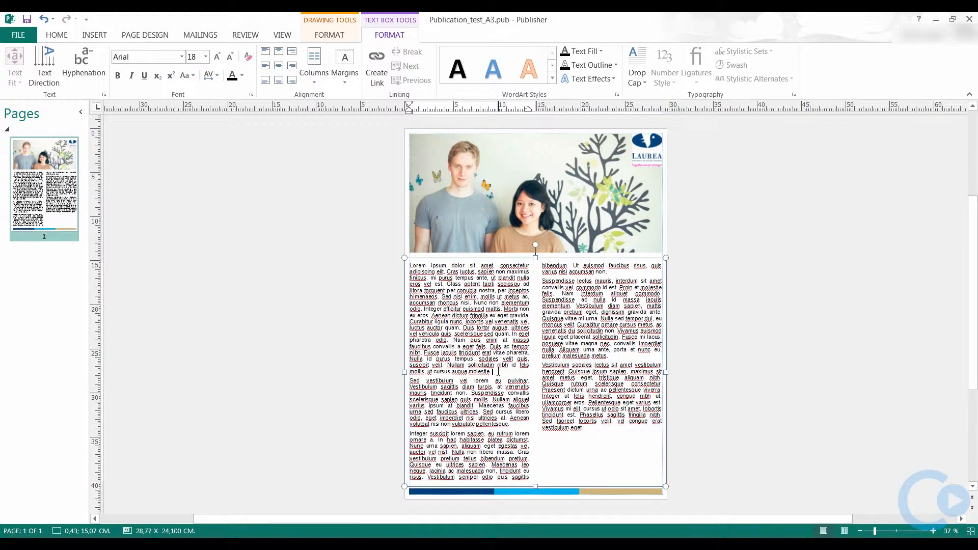
{"action": "left_click_drag", "start_coordinate": [492, 372], "coordinate": [396, 266]}
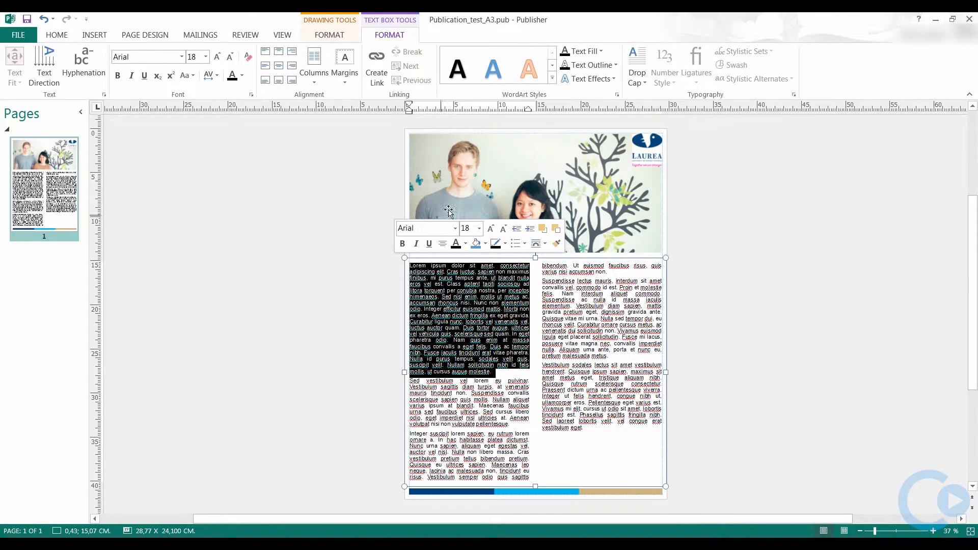
{"action": "left_click", "coordinate": [645, 85]}
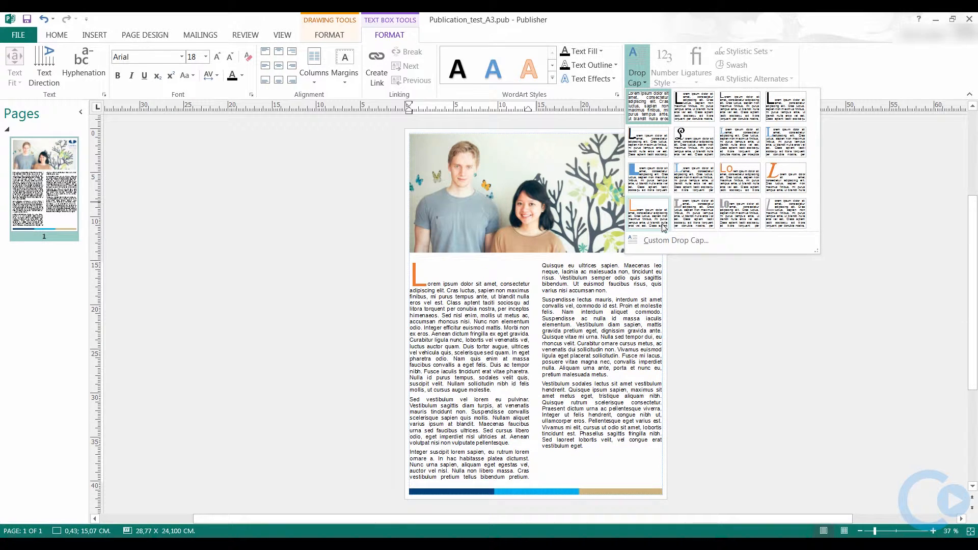
{"action": "left_click", "coordinate": [662, 240]}
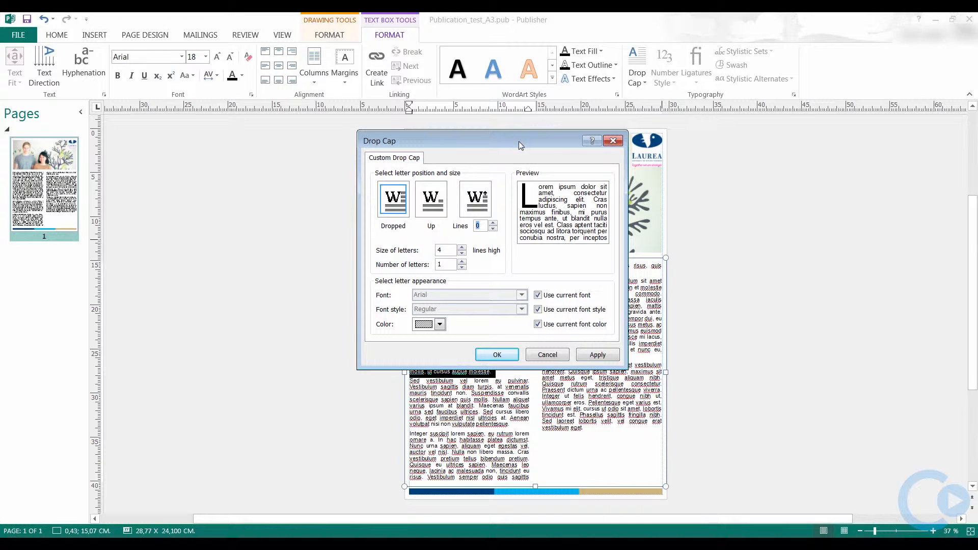
{"action": "left_click", "coordinate": [462, 253]}
{"action": "left_click", "coordinate": [462, 253]}
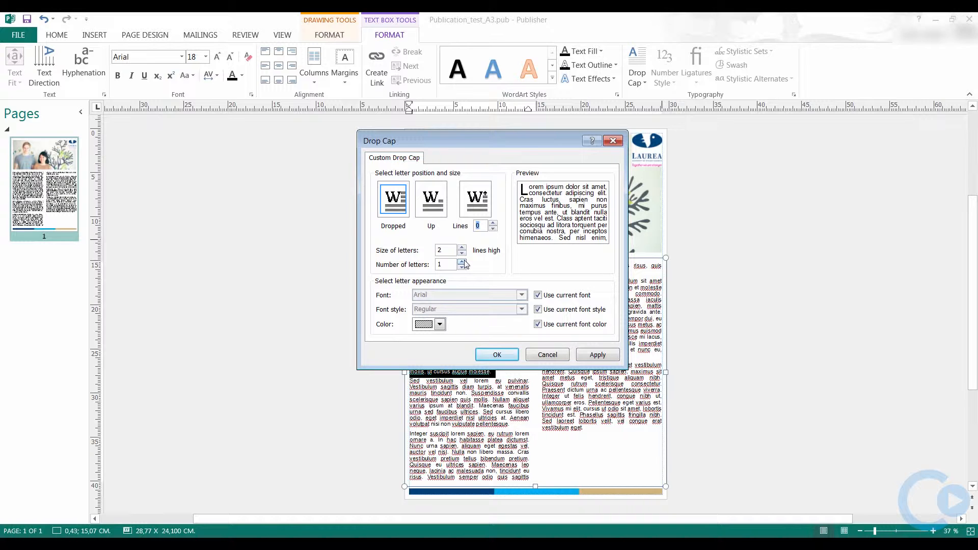
{"action": "left_click", "coordinate": [498, 355]}
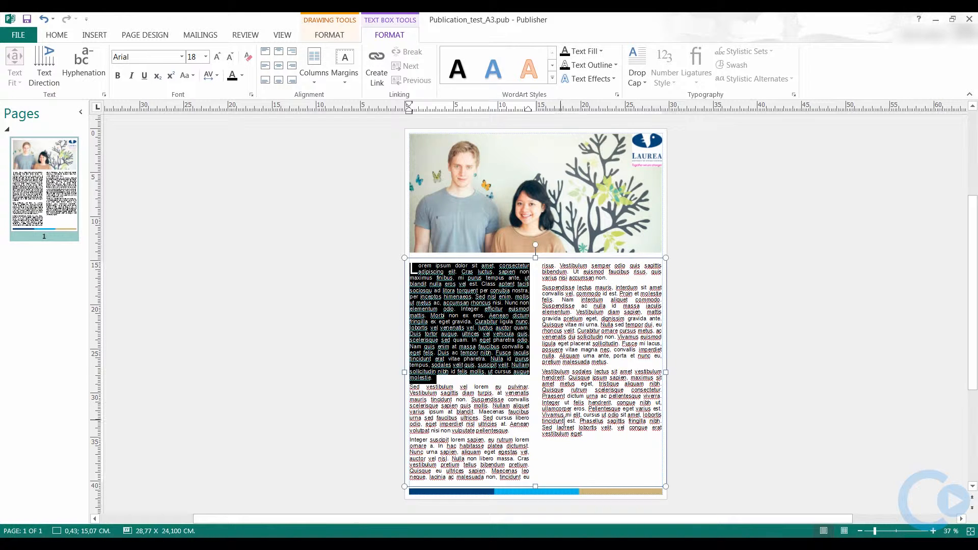
{"action": "left_click", "coordinate": [587, 435]}
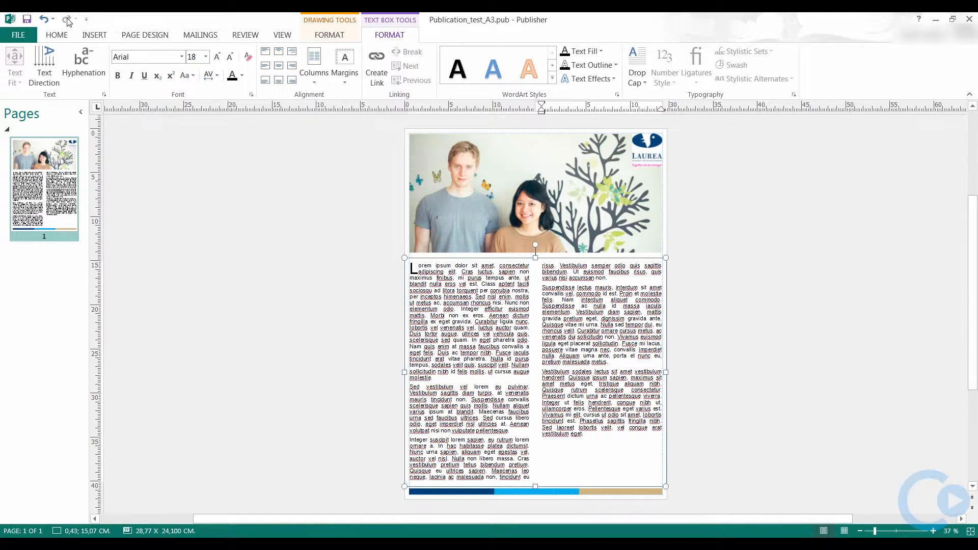
{"action": "left_click", "coordinate": [27, 21]}
Step: Copy the column chart from the Chart workbook in Excel and paste it into the poster in Publisher
{"action": "left_click", "coordinate": [412, 543]}
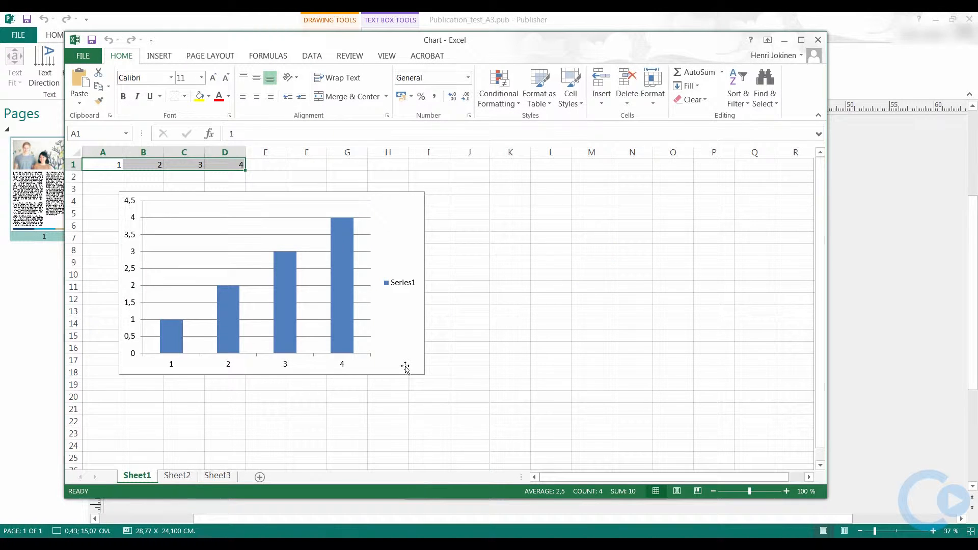
{"action": "left_click", "coordinate": [390, 330]}
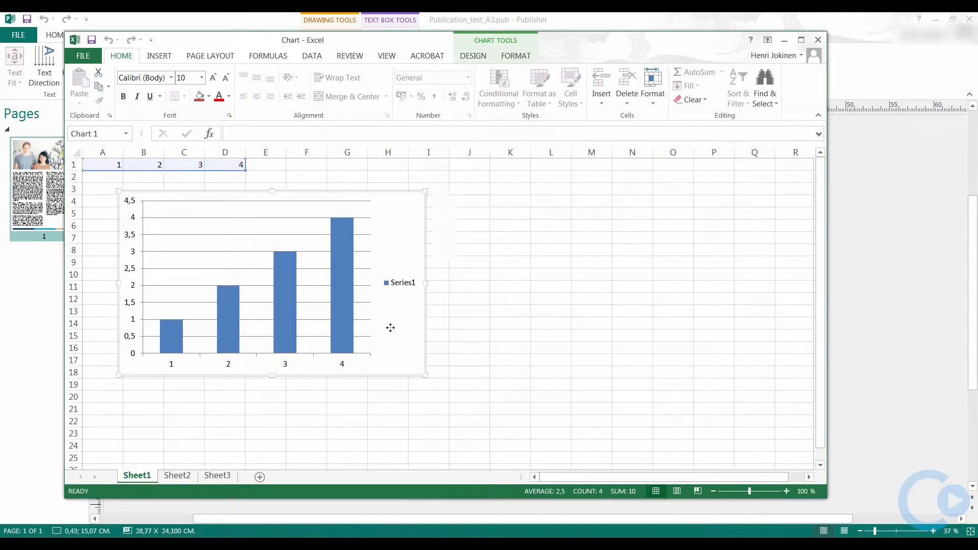
{"action": "right_click", "coordinate": [390, 329]}
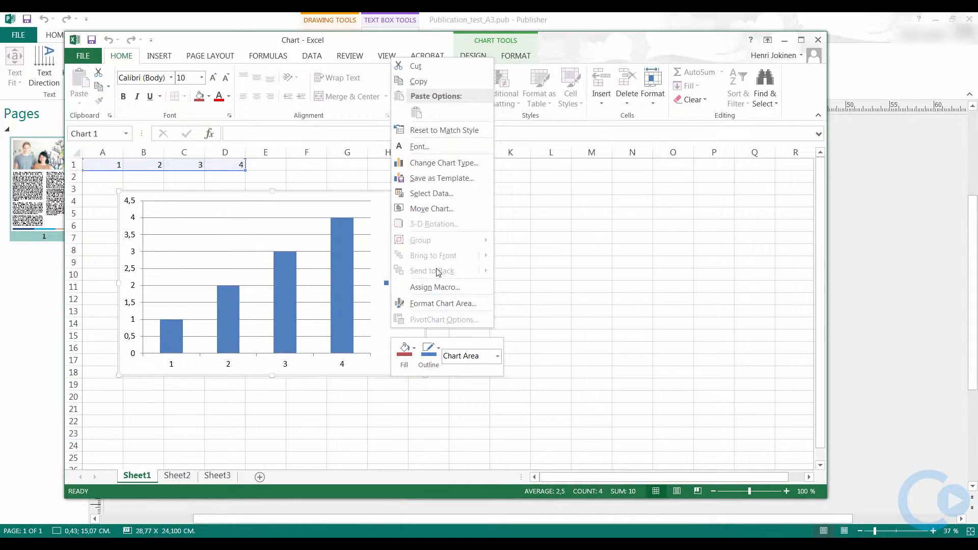
{"action": "left_click", "coordinate": [418, 81]}
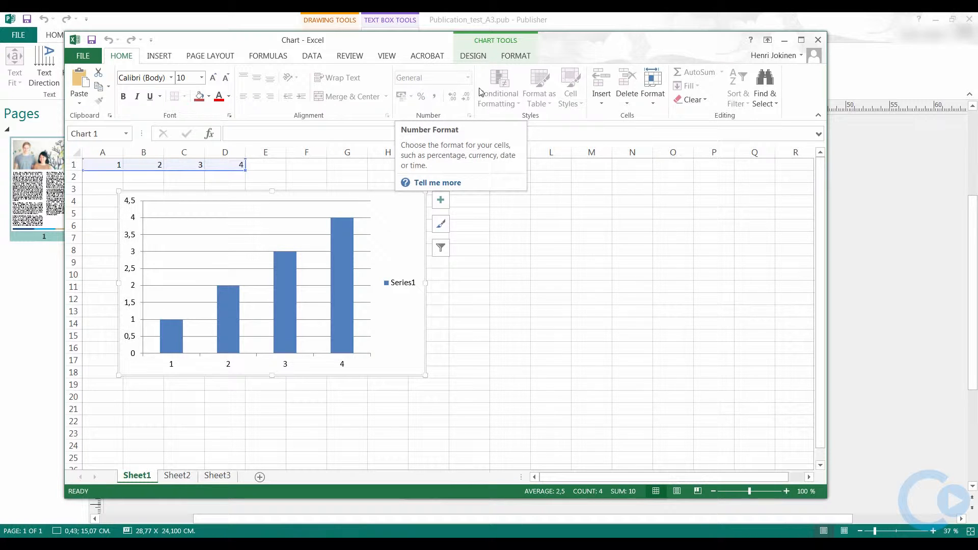
{"action": "left_click", "coordinate": [605, 26]}
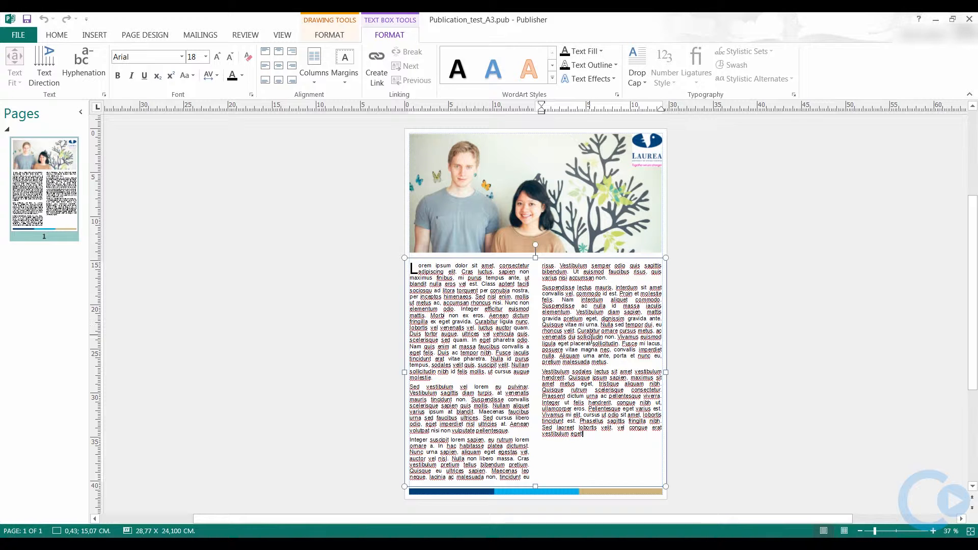
{"action": "right_click", "coordinate": [612, 362]}
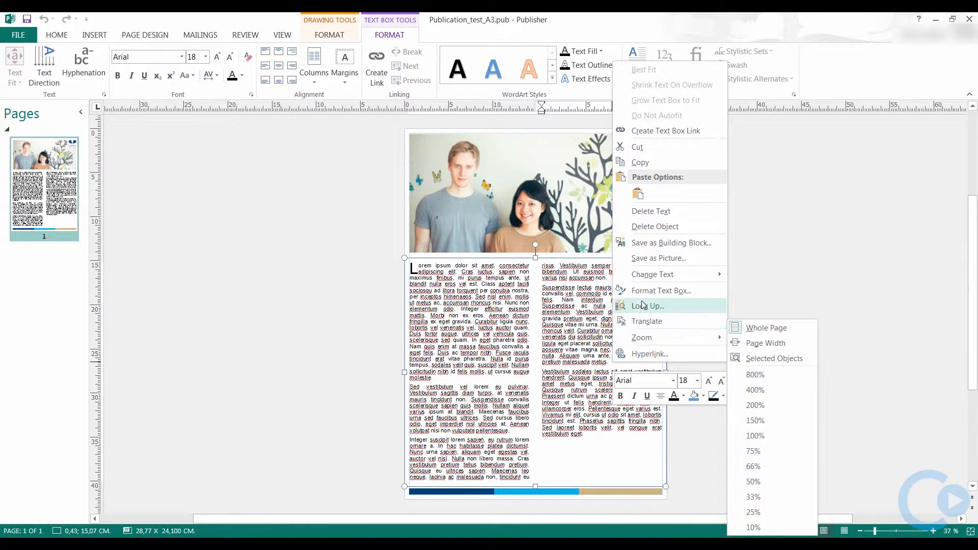
{"action": "left_click", "coordinate": [636, 191]}
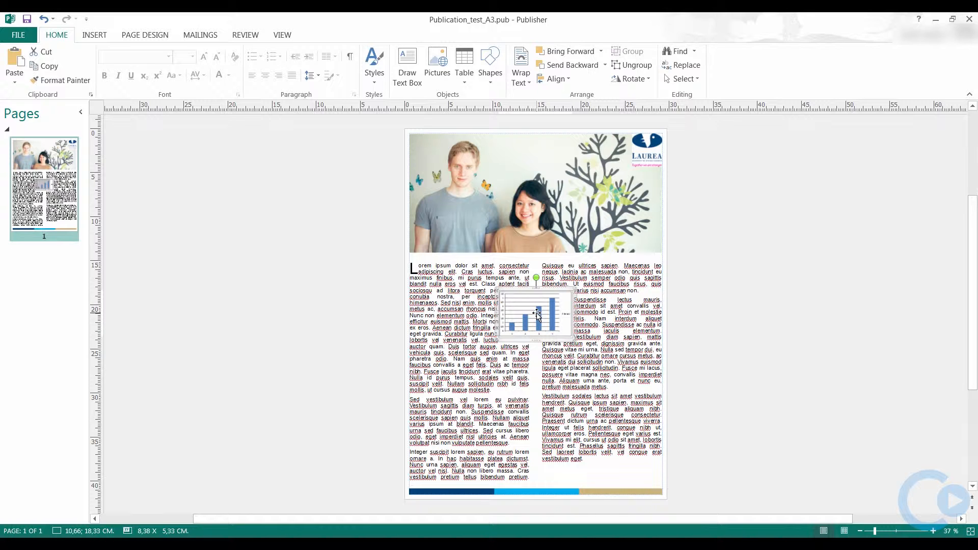
Step: Set the pasted chart's text wrapping to Top and Bottom
{"action": "scroll", "coordinate": [536, 313], "scroll_direction": "down", "scroll_amount": 2}
{"action": "key", "text": "Caps_Lock"}
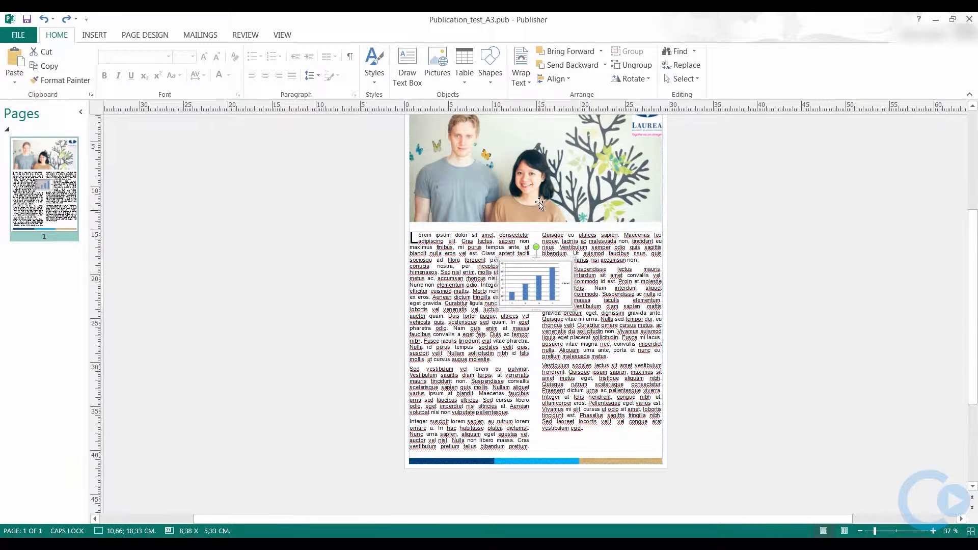
{"action": "left_click", "coordinate": [529, 83]}
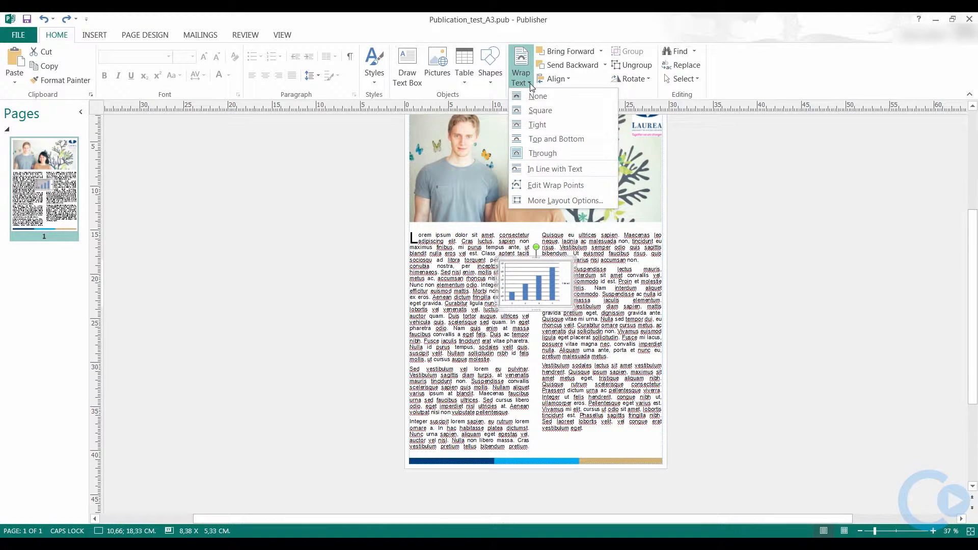
{"action": "left_click", "coordinate": [547, 143]}
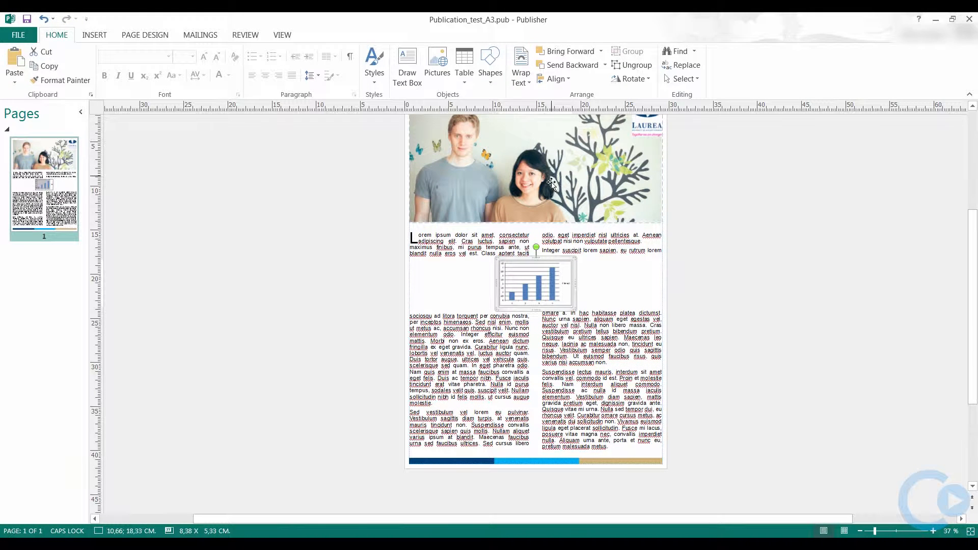
Step: Enlarge the chart to about 11,7 x 7,4 cm and place it in the second column between the last two paragraphs
{"action": "left_click_drag", "start_coordinate": [533, 277], "coordinate": [544, 305]}
{"action": "left_click_drag", "start_coordinate": [638, 306], "coordinate": [655, 302]}
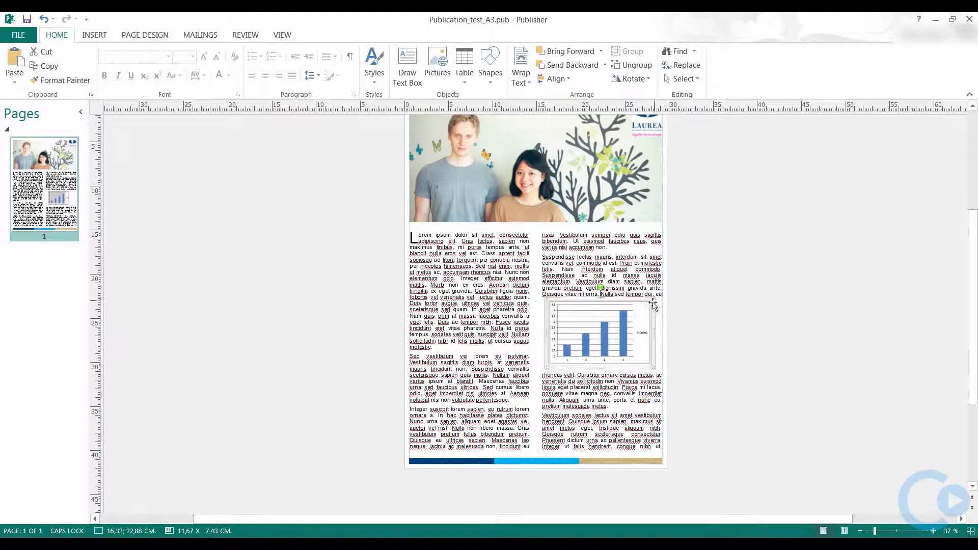
{"action": "double_click", "coordinate": [611, 322]}
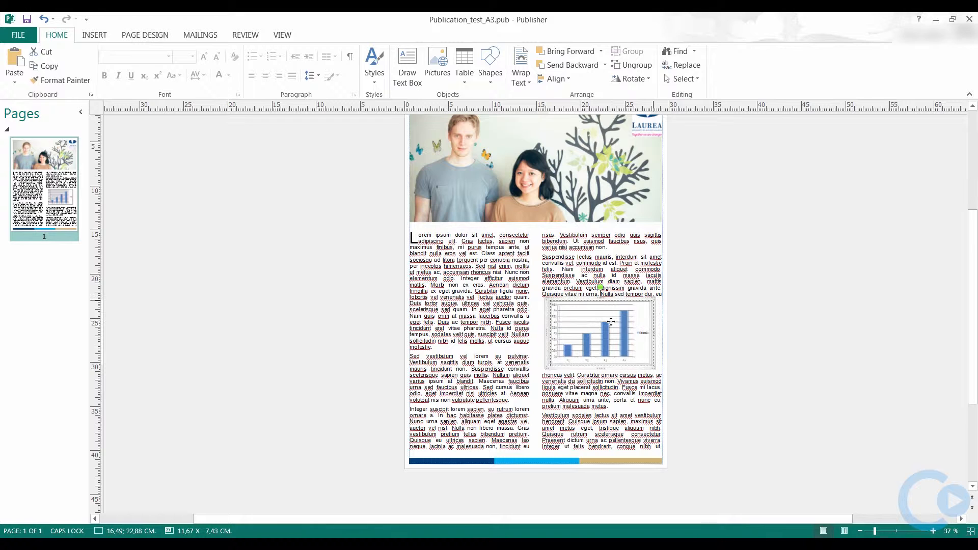
{"action": "left_click_drag", "start_coordinate": [610, 321], "coordinate": [602, 361]}
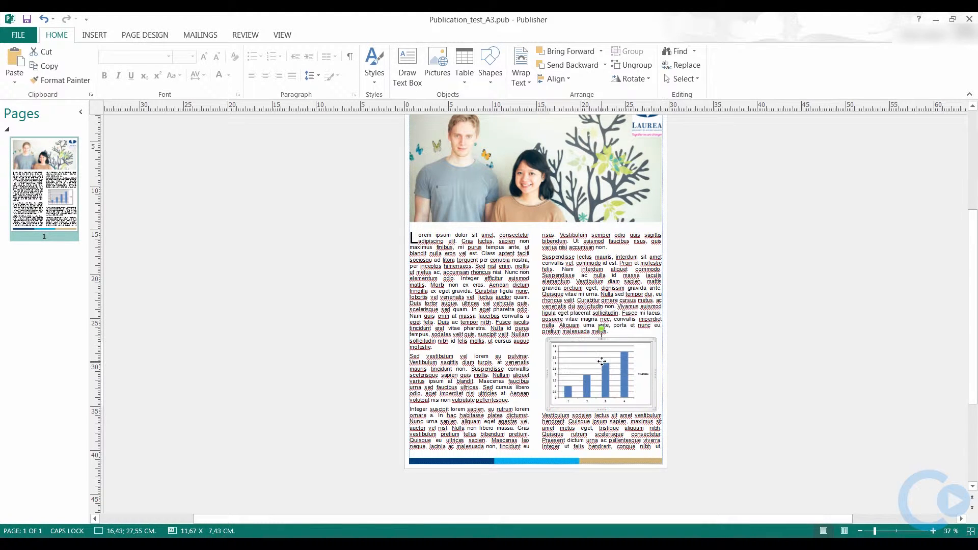
{"action": "left_click", "coordinate": [528, 298]}
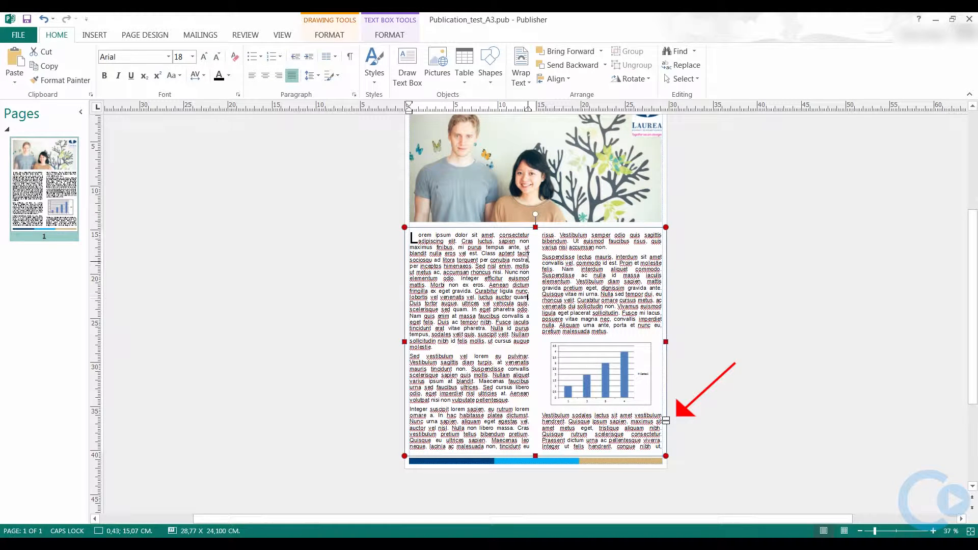
Step: Extend the body text box up to the photo and down over the banner, to a height of about 27,1 cm
{"action": "left_click", "coordinate": [534, 220]}
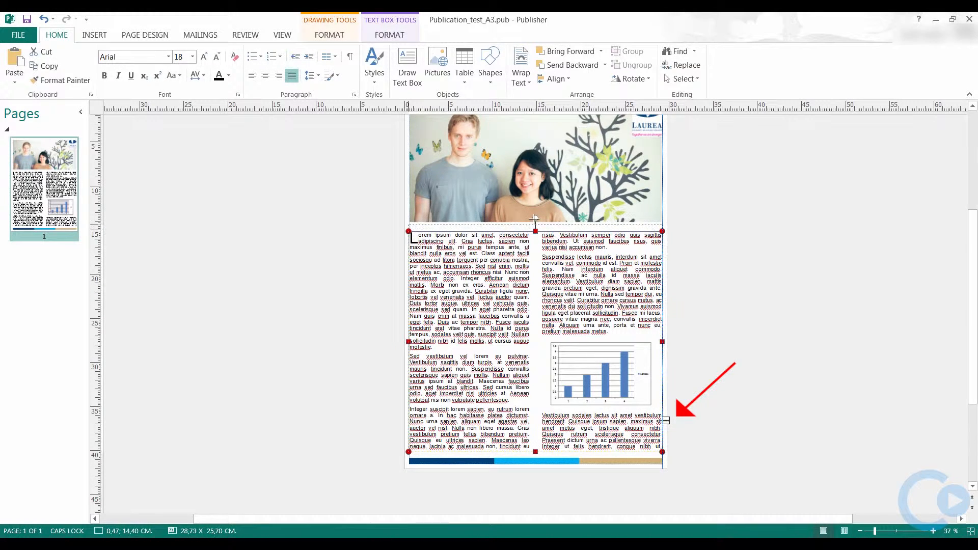
{"action": "left_click_drag", "start_coordinate": [534, 219], "coordinate": [535, 217]}
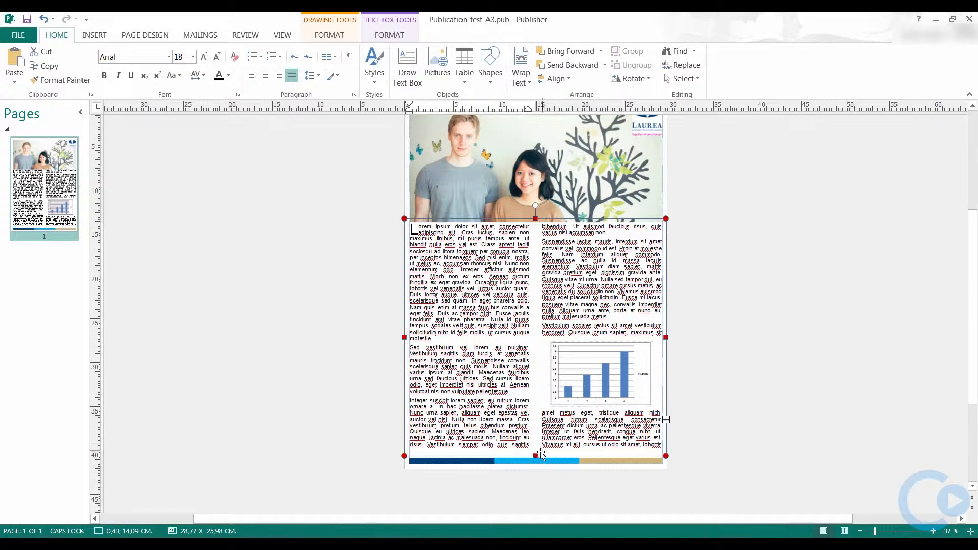
{"action": "left_click_drag", "start_coordinate": [534, 456], "coordinate": [534, 466]}
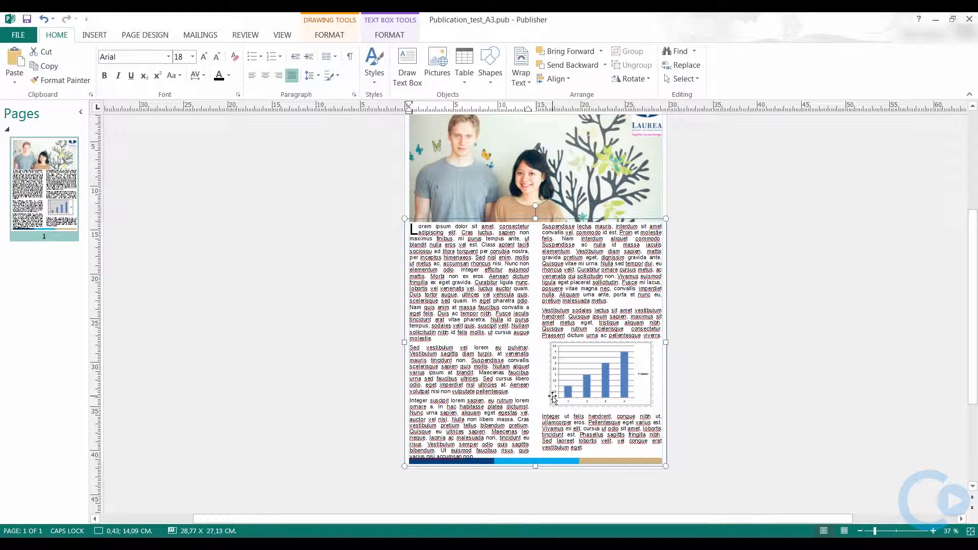
{"action": "scroll", "coordinate": [534, 314], "scroll_direction": "up", "scroll_amount": 3}
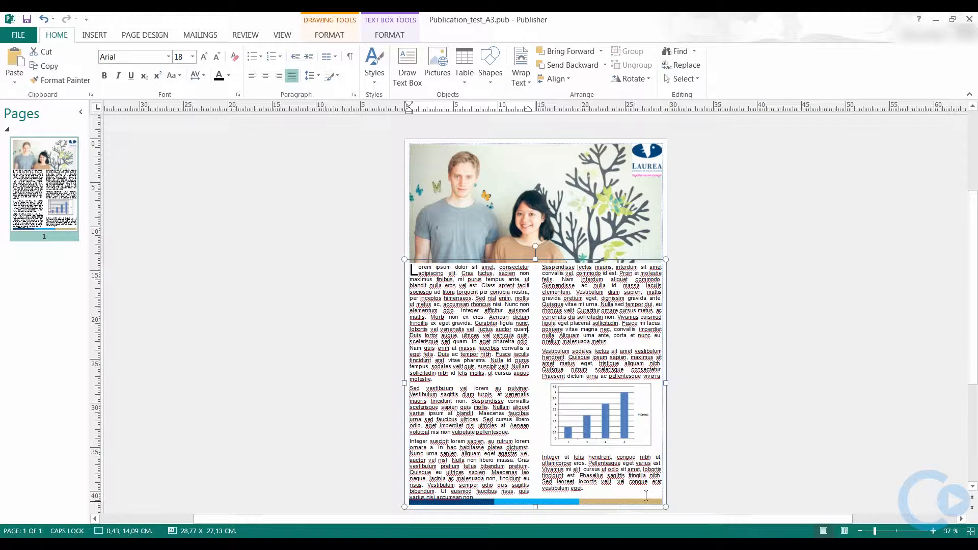
{"action": "left_click", "coordinate": [699, 482]}
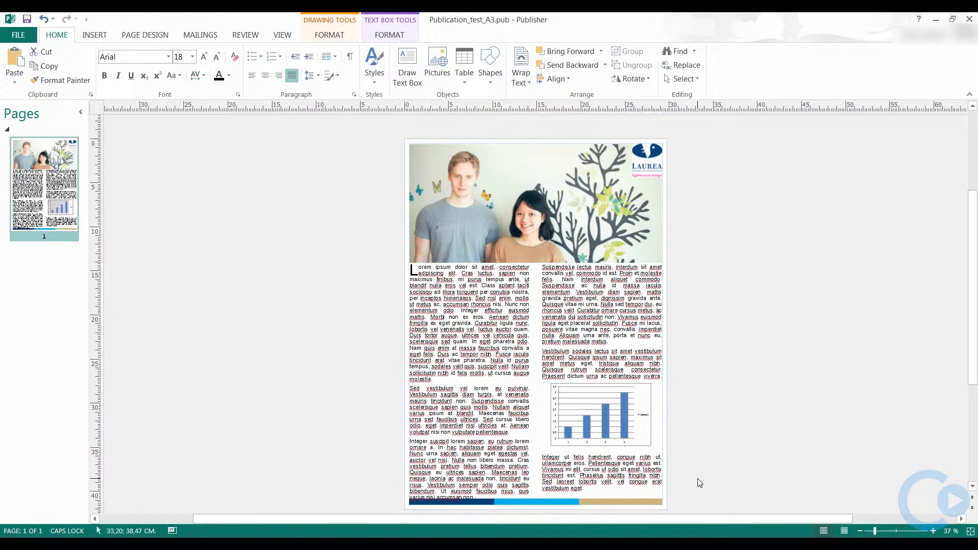
Step: Shorten the body text box from below to about 26,6 cm high, leaving the banner uncovered
{"action": "left_click", "coordinate": [657, 505]}
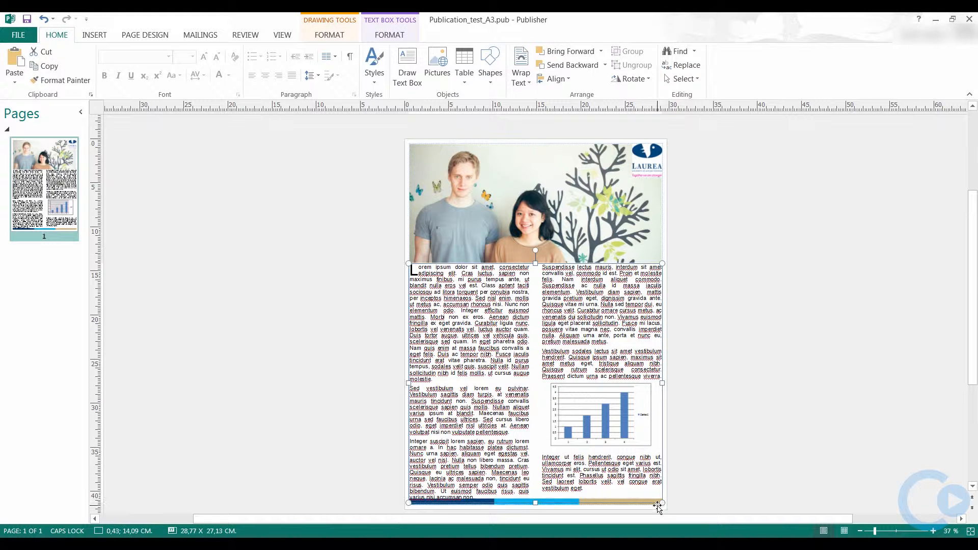
{"action": "left_click", "coordinate": [533, 498]}
{"action": "left_click_drag", "start_coordinate": [534, 499], "coordinate": [534, 498]}
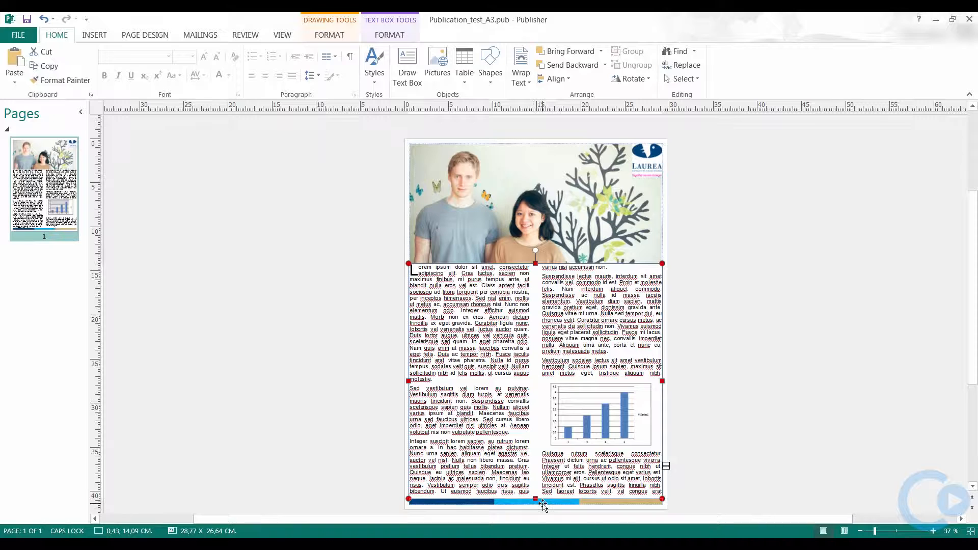
Step: Nudge the three-colour banner down to the page's lower edge
{"action": "left_click", "coordinate": [546, 504]}
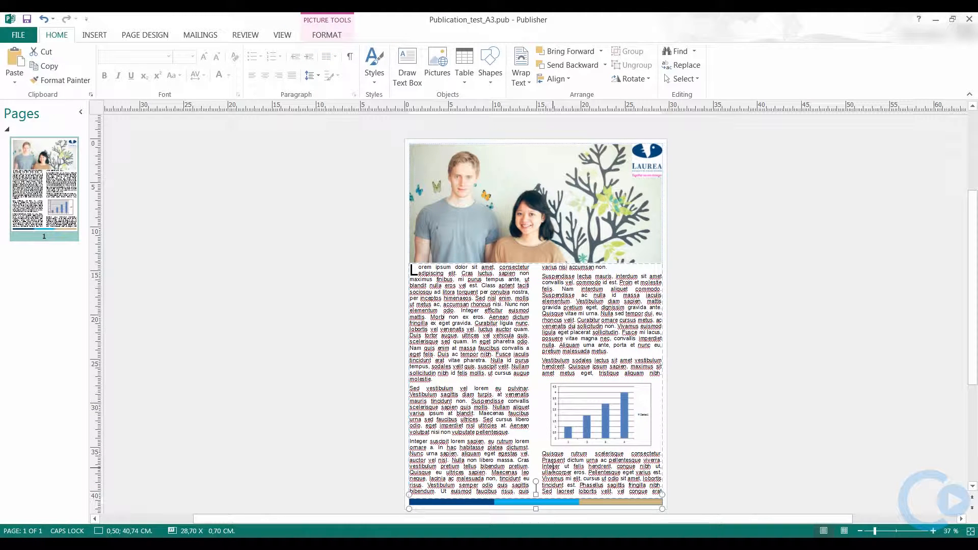
{"action": "key", "text": "Down"}
{"action": "key", "text": "Down"}
{"action": "key", "text": "Down"}
{"action": "key", "text": "Down"}
{"action": "key", "text": "Down"}
{"action": "key", "text": "Down"}
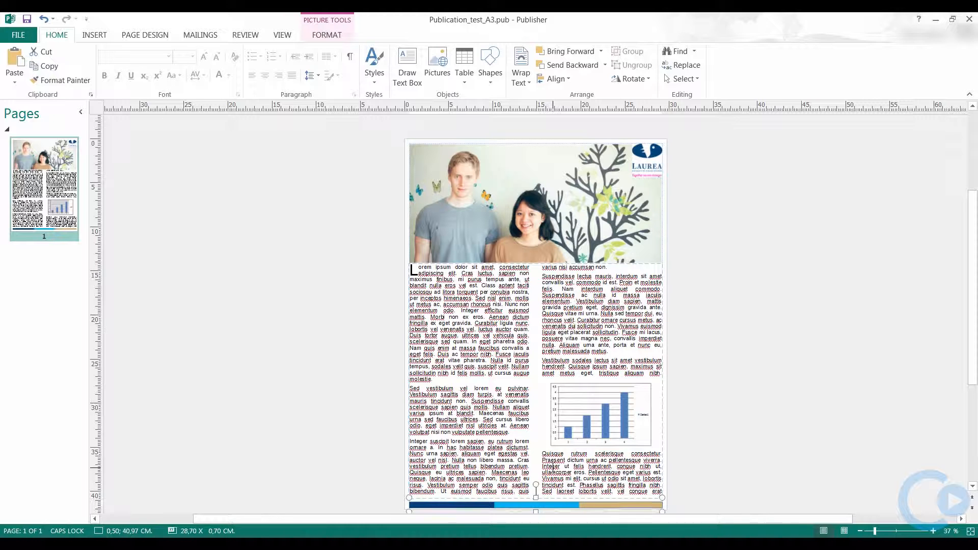
{"action": "key", "text": "Down"}
{"action": "key", "text": "Down"}
Step: Lengthen the body text box downwards to a height of about 27,3 cm
{"action": "left_click", "coordinate": [504, 462]}
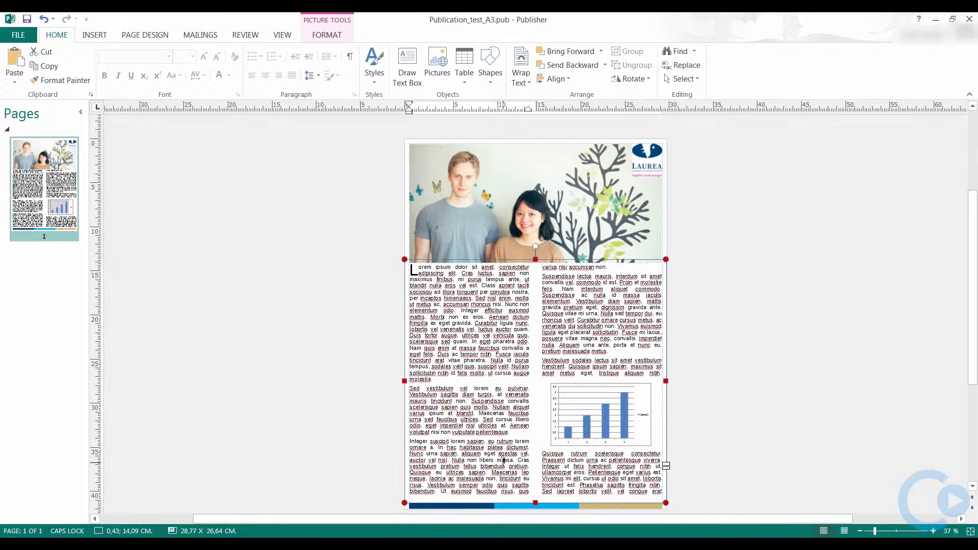
{"action": "left_click_drag", "start_coordinate": [534, 502], "coordinate": [535, 507]}
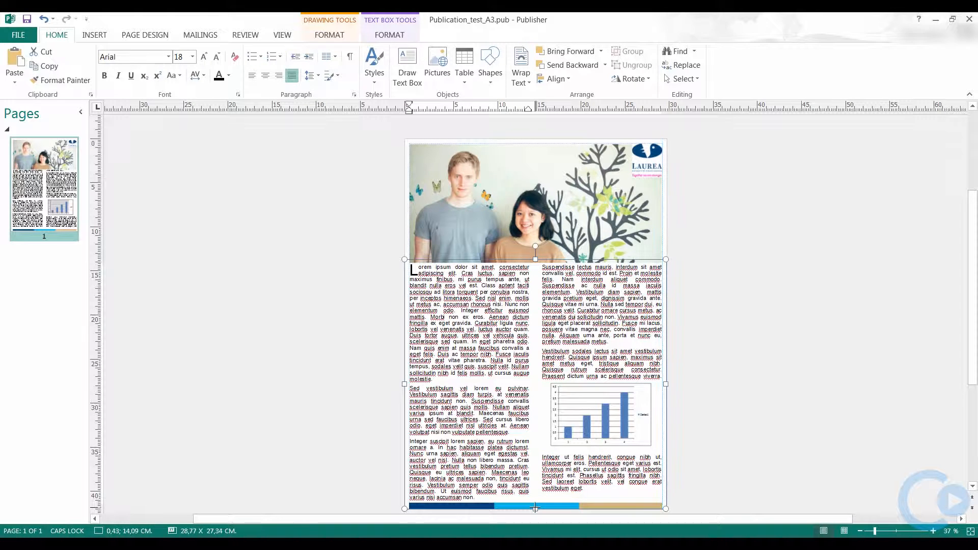
{"action": "left_click", "coordinate": [589, 490]}
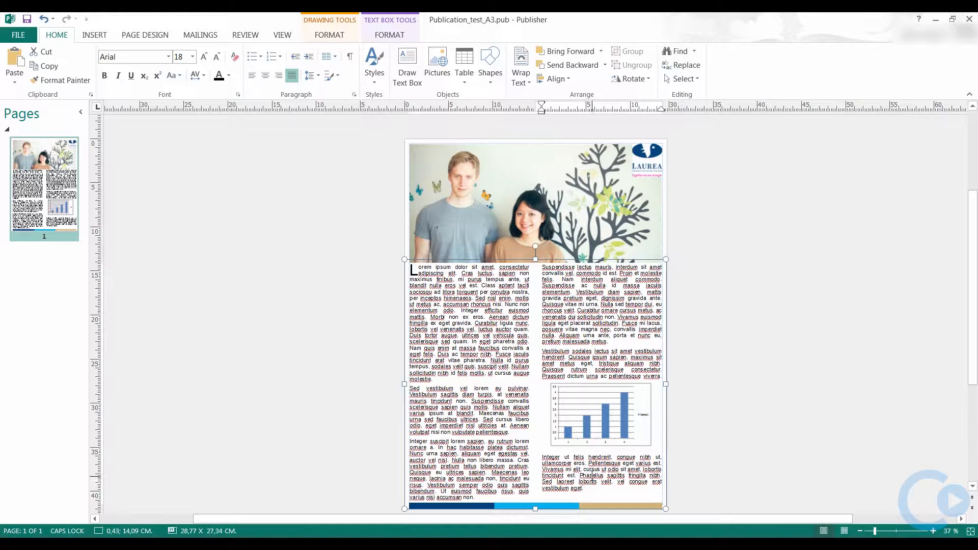
Step: Nudge the chart slightly down between its neighbouring paragraphs, to a vertical position of about 27,8 cm
{"action": "left_click", "coordinate": [590, 430]}
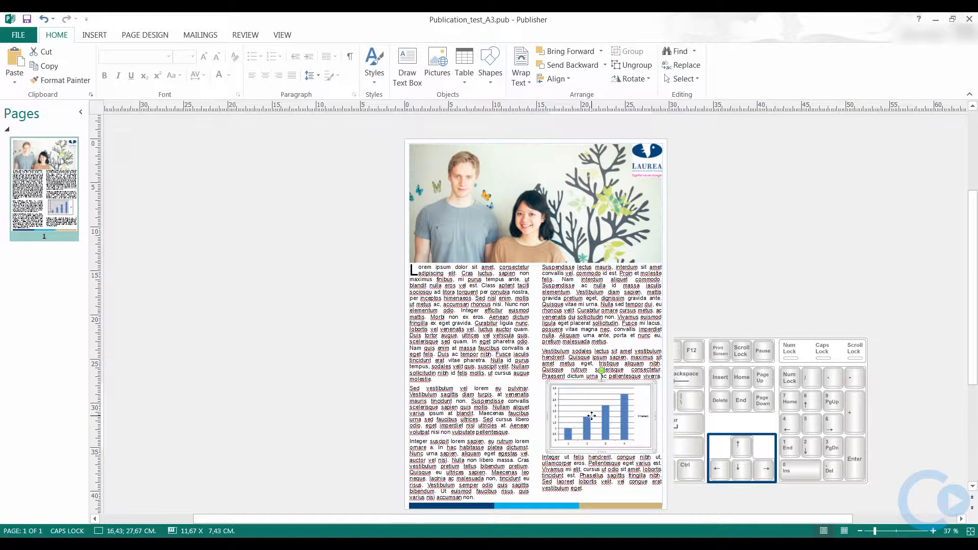
{"action": "left_click", "coordinate": [691, 414]}
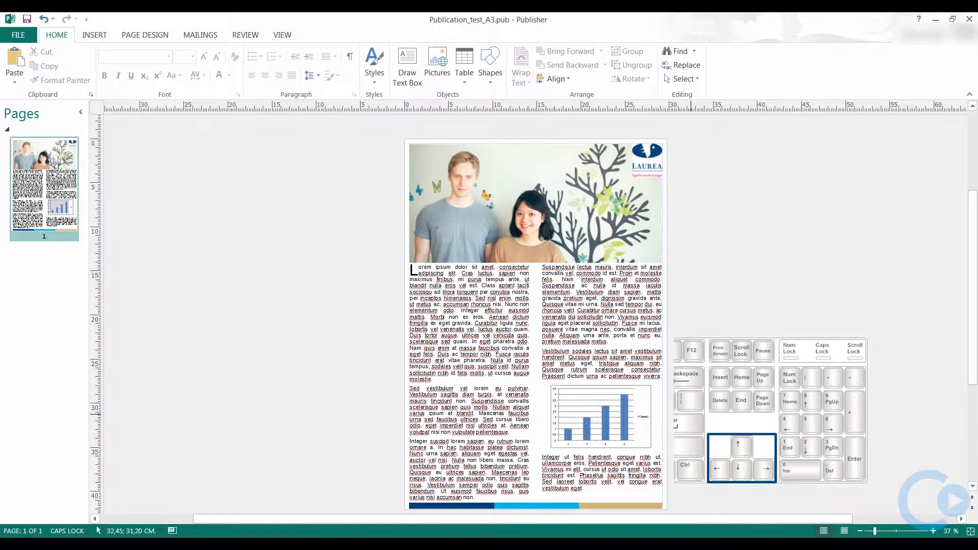
{"action": "left_click", "coordinate": [598, 418]}
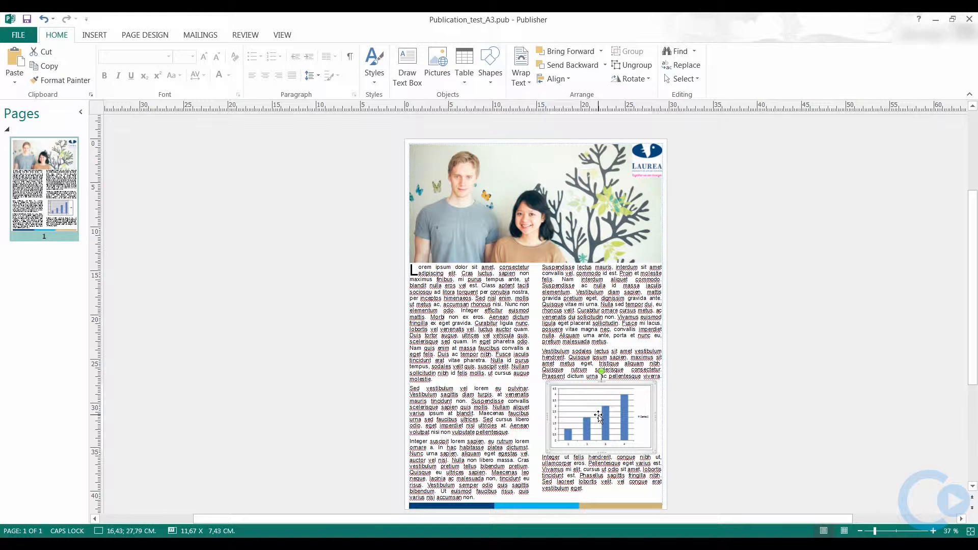
Step: Draw a text box about 18,2 x 5,2 cm across the lower part of the photo
{"action": "key", "text": "Caps_Lock"}
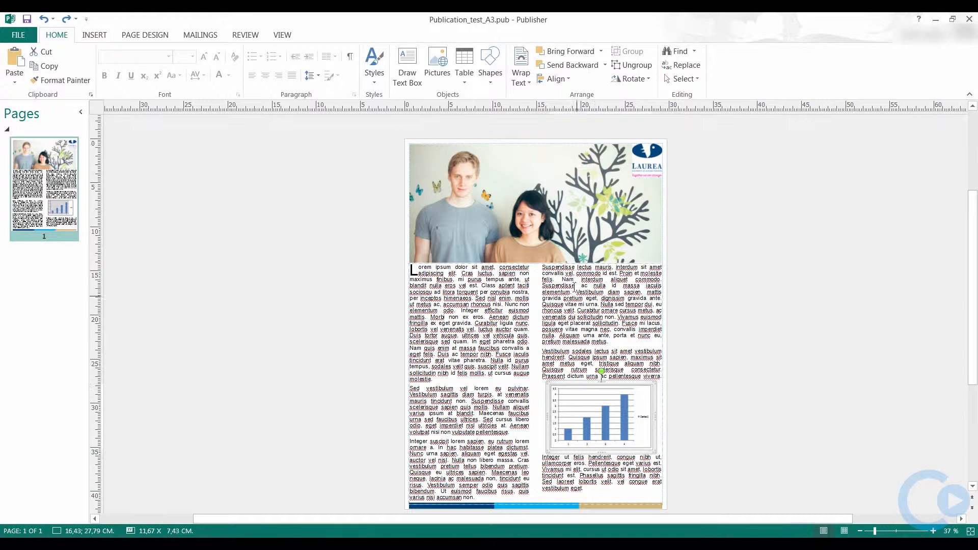
{"action": "left_click", "coordinate": [408, 76]}
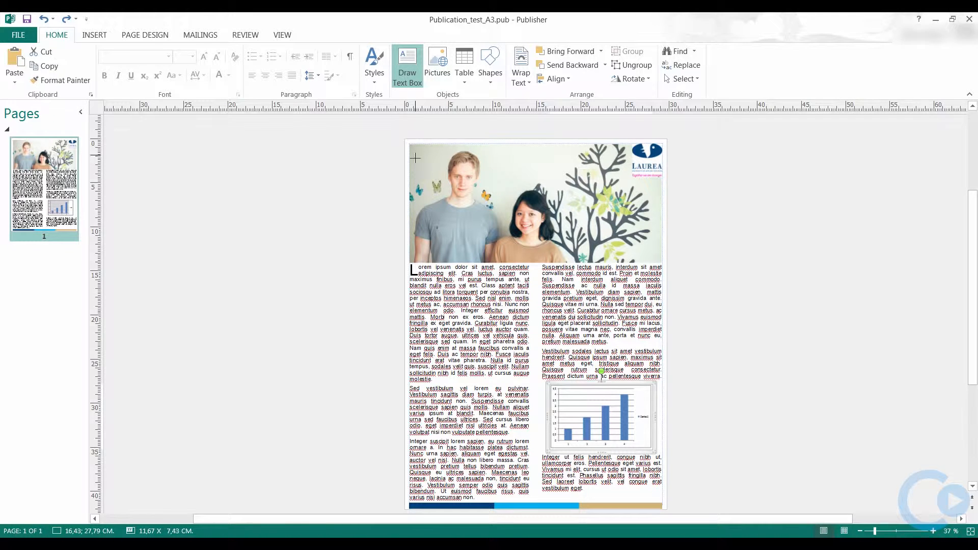
{"action": "left_click_drag", "start_coordinate": [416, 202], "coordinate": [577, 251]}
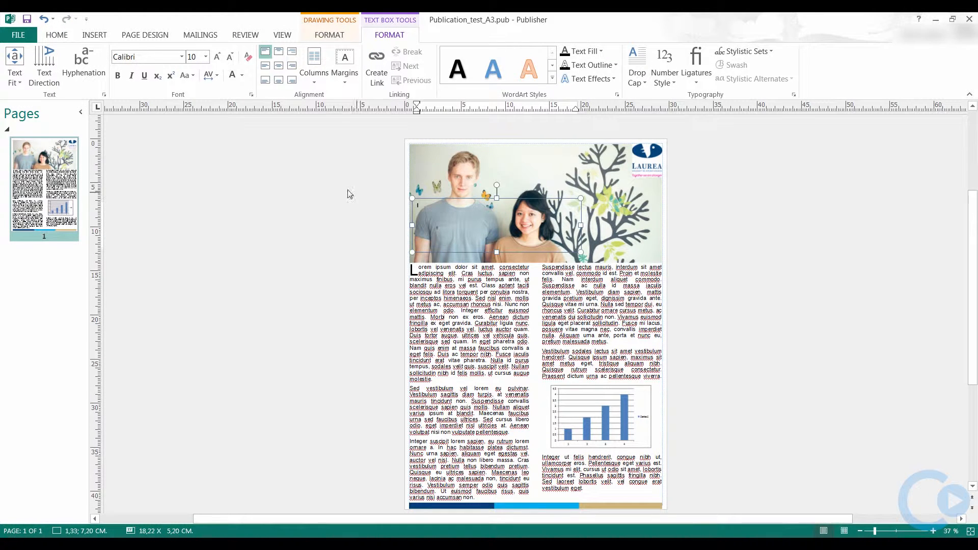
Step: Set the new text box's font to 72 pt, white and bold, and enter the title "Lorem ipsum"
{"action": "left_click", "coordinate": [205, 57]}
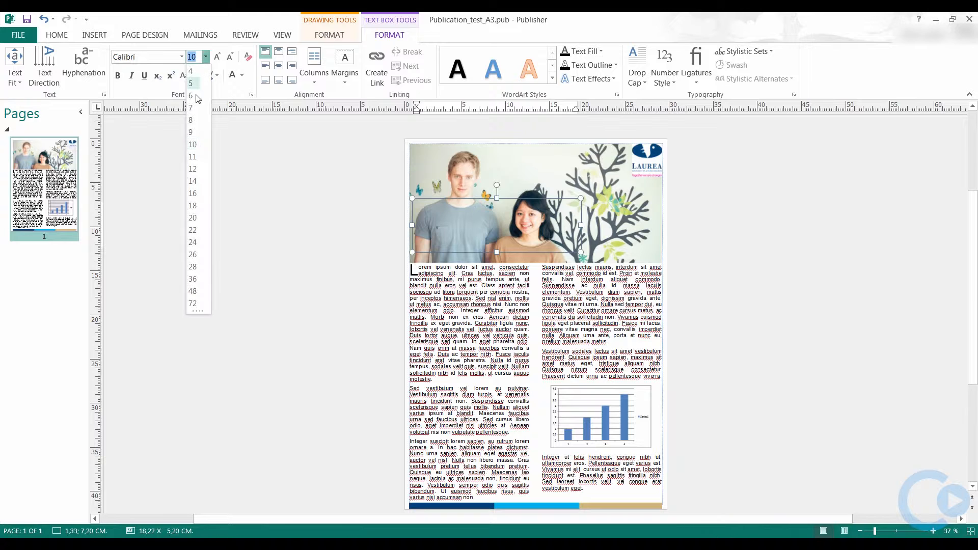
{"action": "left_click", "coordinate": [192, 304]}
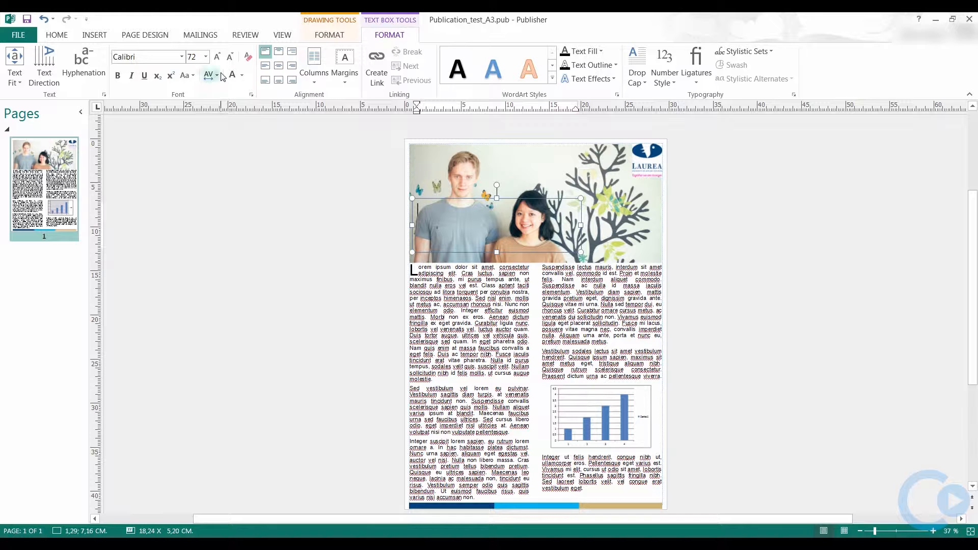
{"action": "left_click", "coordinate": [242, 76]}
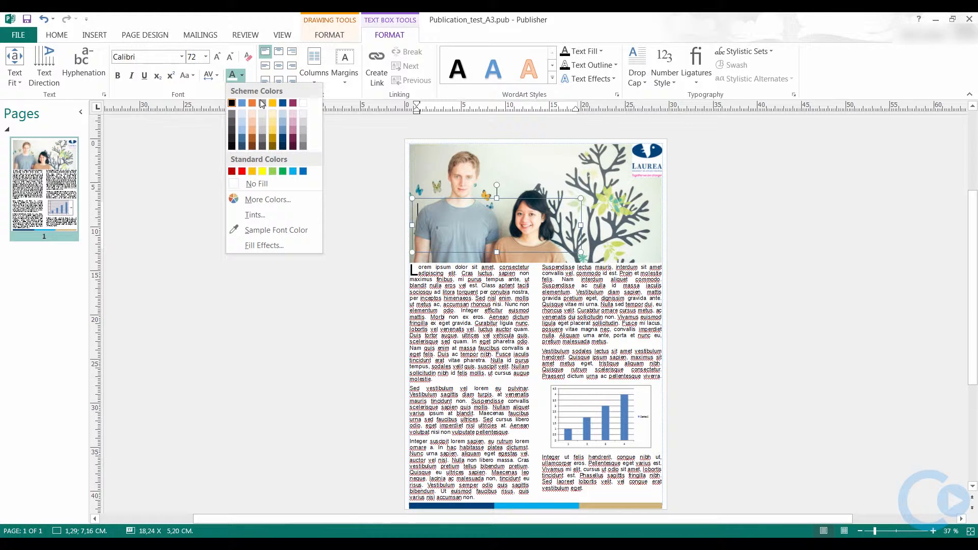
{"action": "left_click", "coordinate": [303, 104]}
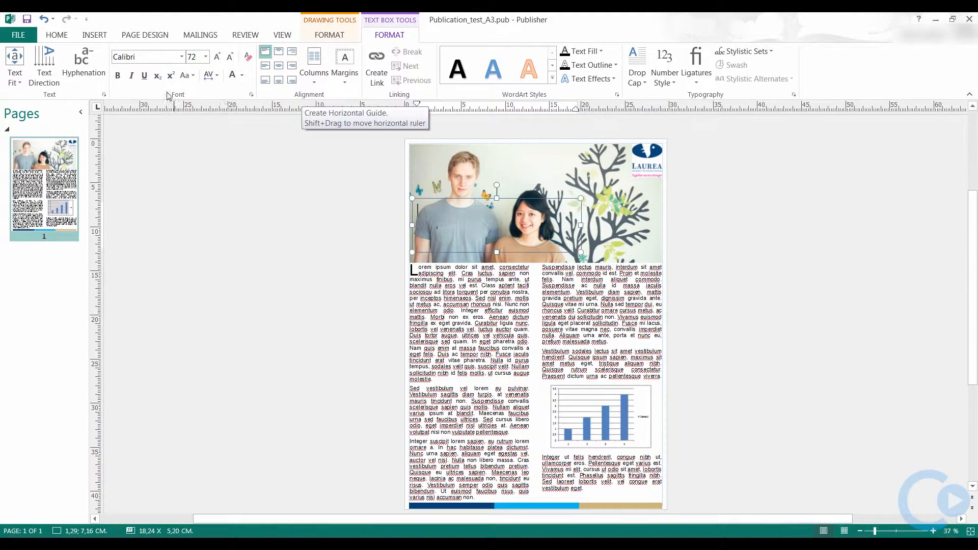
{"action": "left_click", "coordinate": [118, 76]}
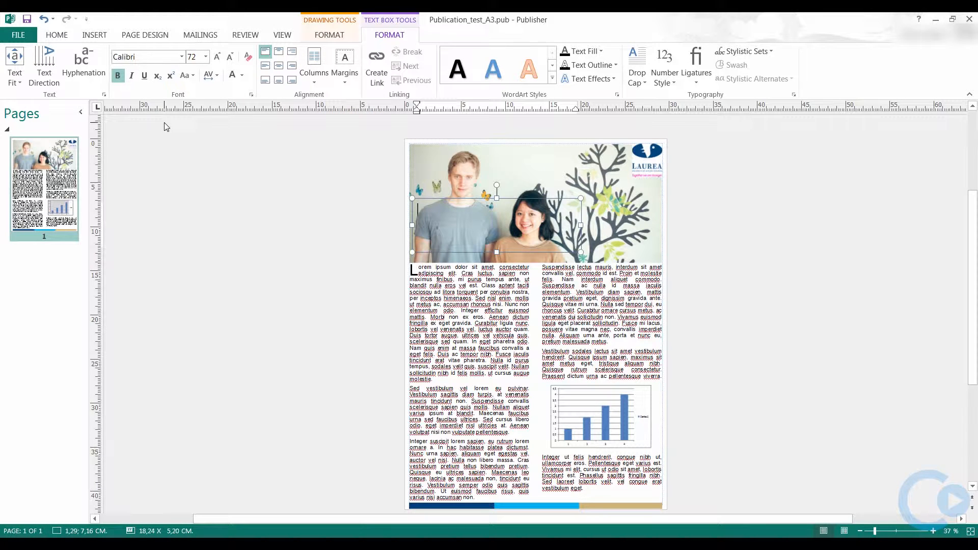
{"action": "type", "text": "Lorem ipsum"}
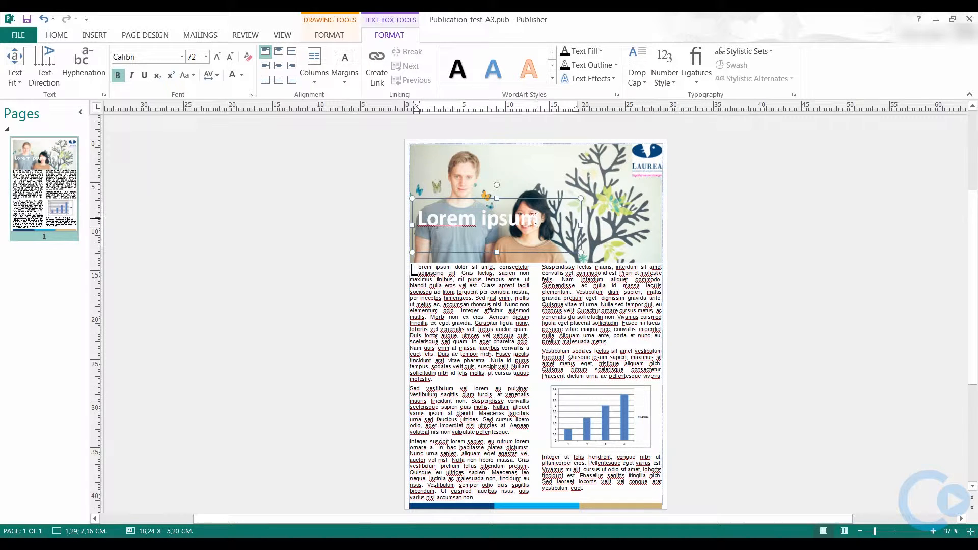
Step: Give the title text the first outer shadow preset of the second row
{"action": "left_click_drag", "start_coordinate": [537, 219], "coordinate": [417, 219]}
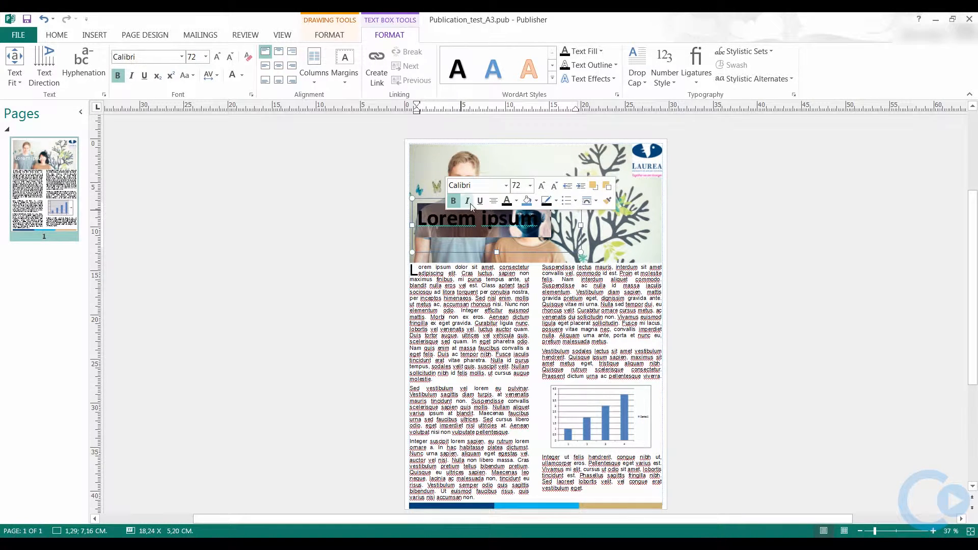
{"action": "left_click", "coordinate": [616, 79]}
{"action": "mouse_move", "coordinate": [617, 101]}
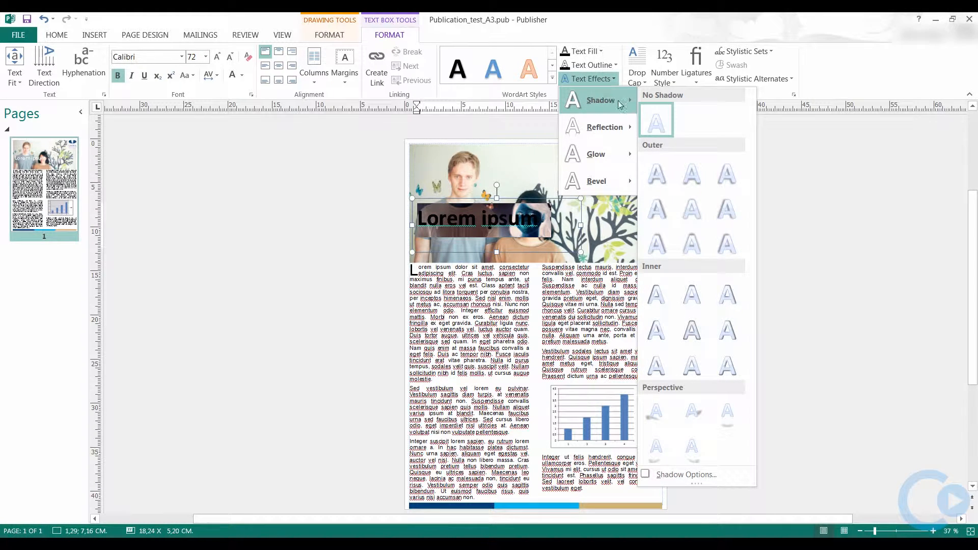
{"action": "left_click", "coordinate": [656, 218]}
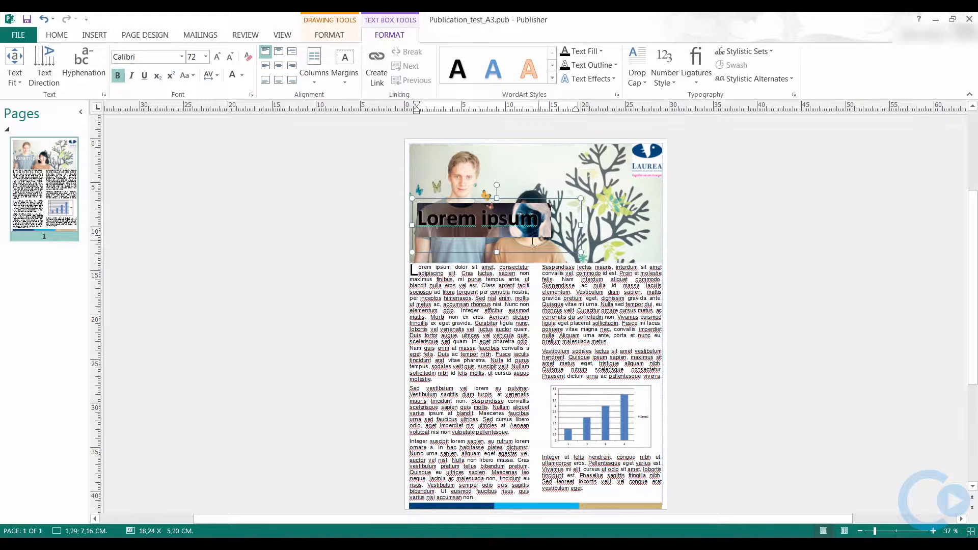
Step: Reduce the title text box to 3 cm high and nudge it into the photo's lower-left corner, at about 0,43; 10,80 cm
{"action": "left_click", "coordinate": [498, 250]}
{"action": "left_click_drag", "start_coordinate": [496, 232], "coordinate": [496, 233]}
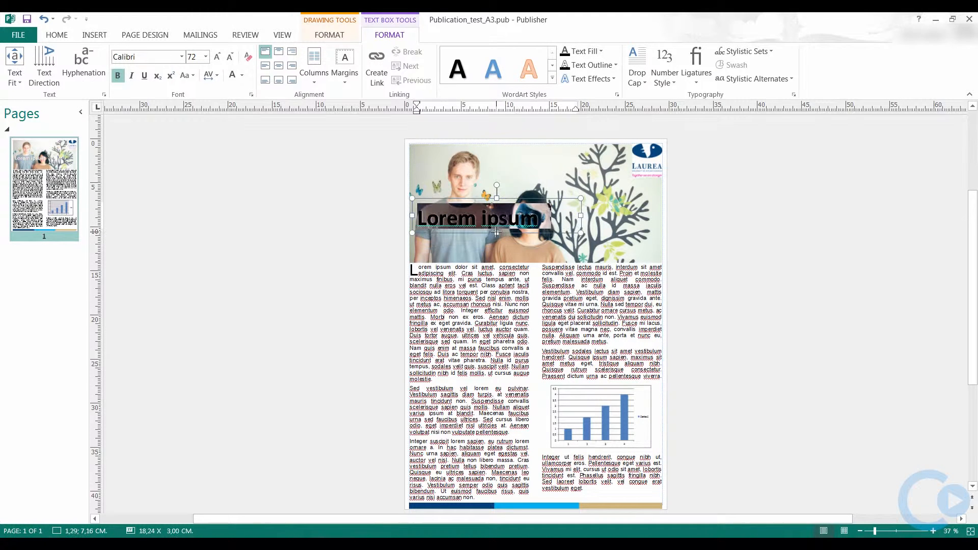
{"action": "left_click", "coordinate": [486, 199]}
{"action": "key", "text": "Down"}
{"action": "key", "text": "Down"}
{"action": "key", "text": "Down"}
{"action": "key", "text": "Down"}
{"action": "key", "text": "Down"}
{"action": "key", "text": "Down"}
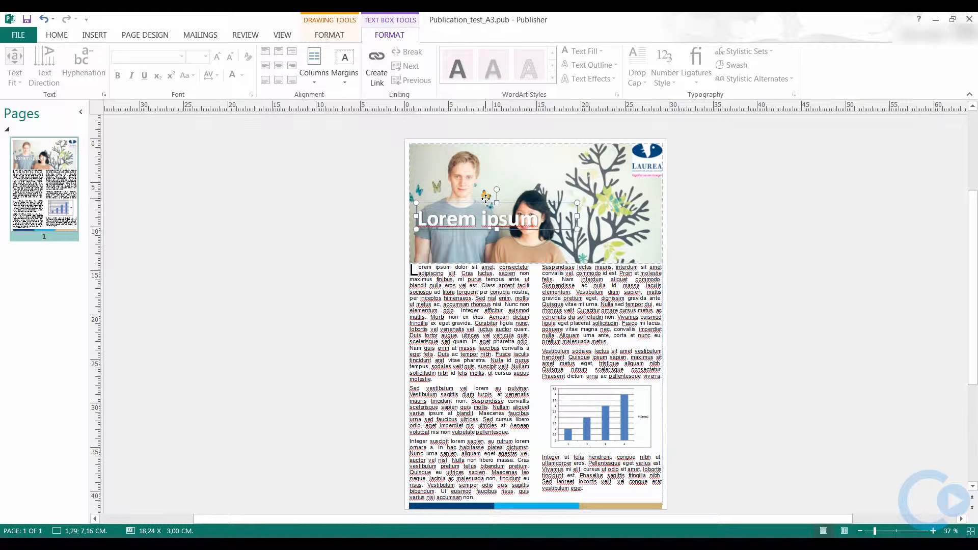
{"action": "key", "text": "Down"}
{"action": "key", "text": "Down"}
{"action": "key", "text": "Down"}
{"action": "key", "text": "Left"}
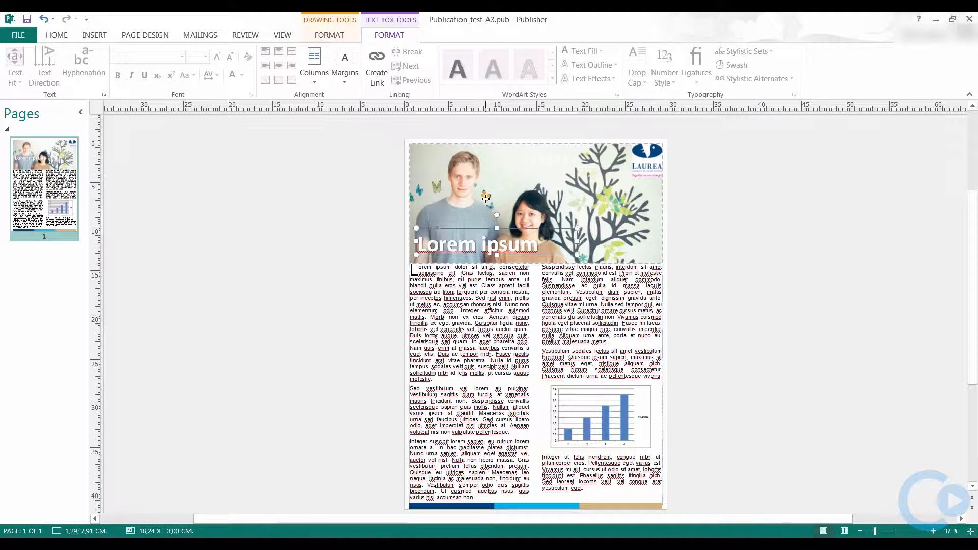
{"action": "key", "text": "Left"}
{"action": "key", "text": "Left"}
{"action": "key", "text": "Left"}
{"action": "key", "text": "Left"}
{"action": "key", "text": "Left"}
{"action": "key", "text": "Left"}
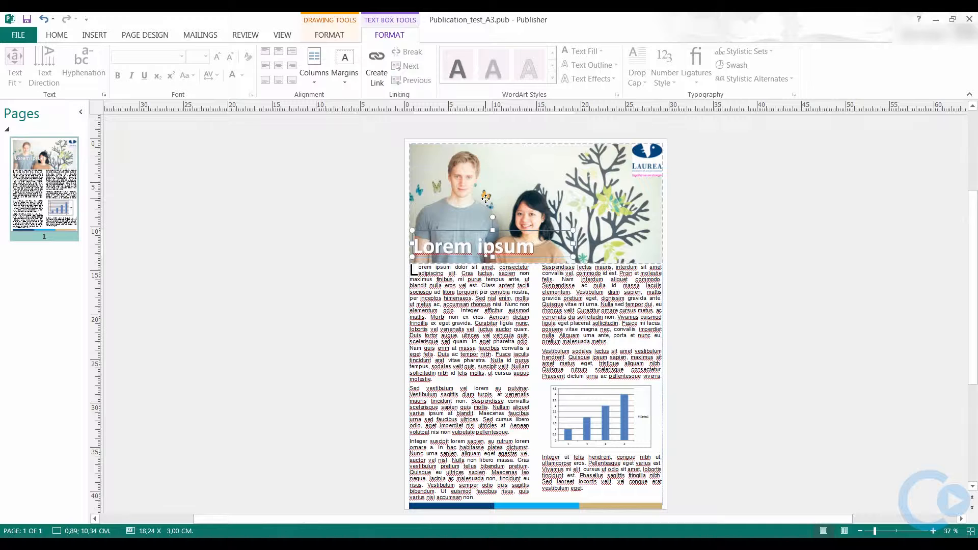
{"action": "key", "text": "Down"}
{"action": "key", "text": "Down"}
{"action": "key", "text": "Down"}
{"action": "key", "text": "Left"}
{"action": "key", "text": "Left"}
{"action": "key", "text": "Left"}
{"action": "key", "text": "Left"}
{"action": "key", "text": "Left"}
{"action": "key", "text": "Left"}
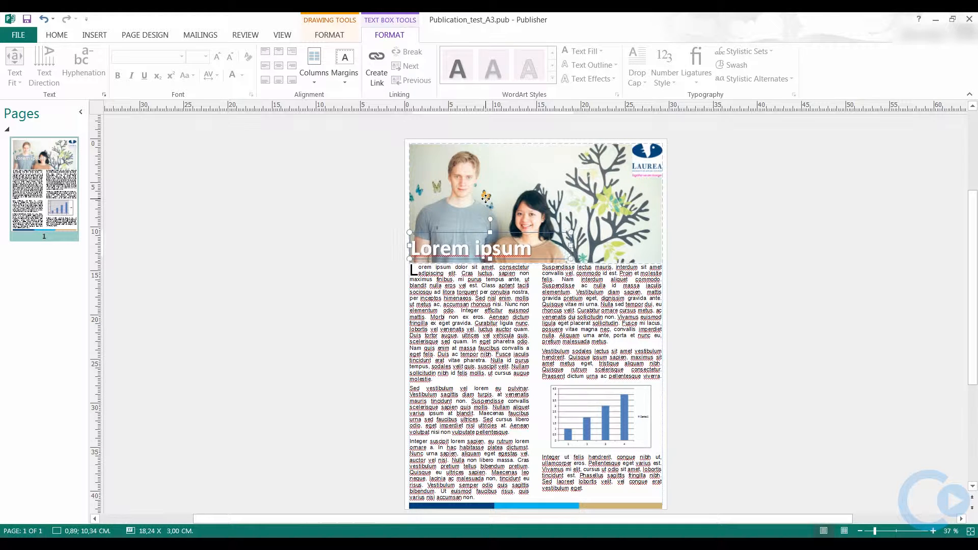
{"action": "key", "text": "Down"}
{"action": "key", "text": "Down"}
{"action": "key", "text": "Down"}
{"action": "key", "text": "Down"}
{"action": "key", "text": "Down"}
{"action": "key", "text": "Down"}
{"action": "key", "text": "Down"}
{"action": "key", "text": "Left"}
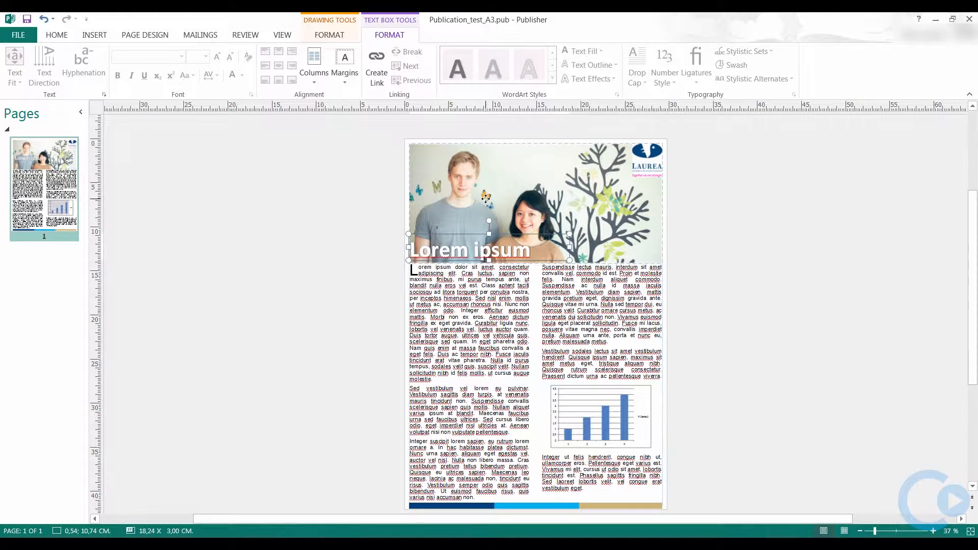
{"action": "key", "text": "Down"}
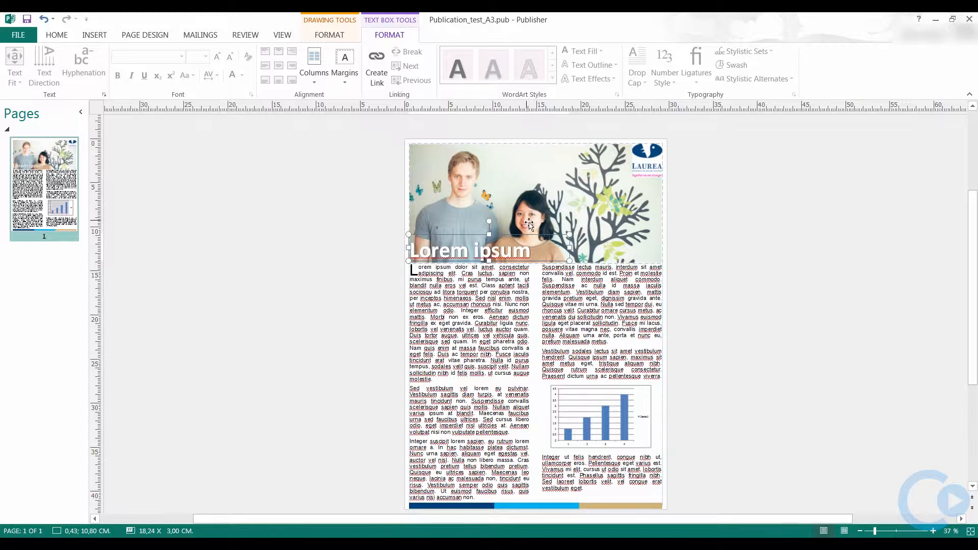
{"action": "left_click", "coordinate": [690, 247]}
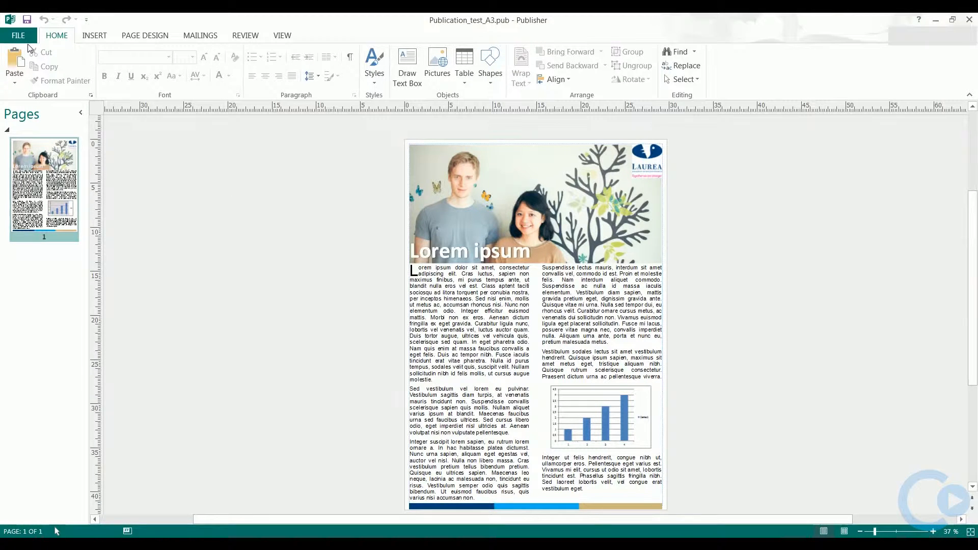
Step: Save the publication as a Publisher file named Publication_test_A3_final in My Documents
{"action": "left_click", "coordinate": [20, 37]}
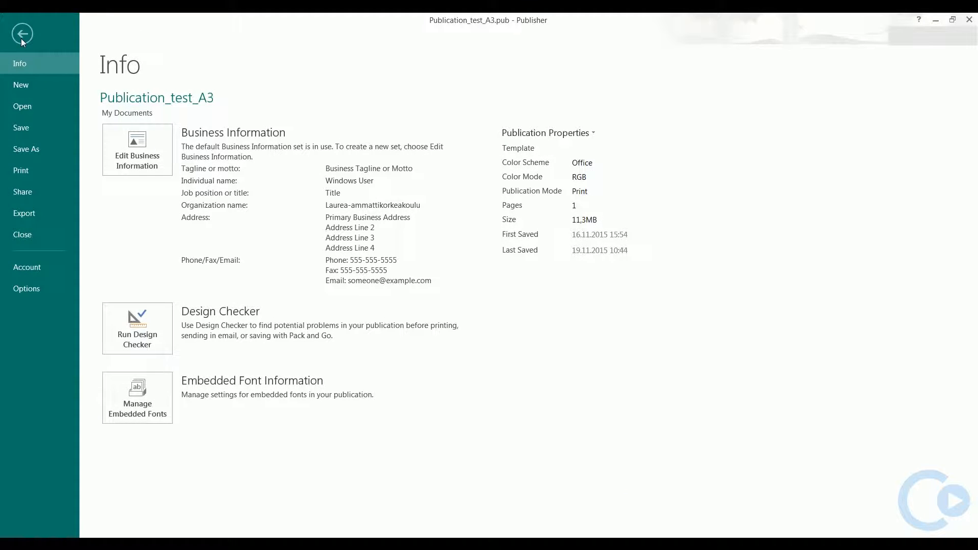
{"action": "left_click", "coordinate": [32, 147]}
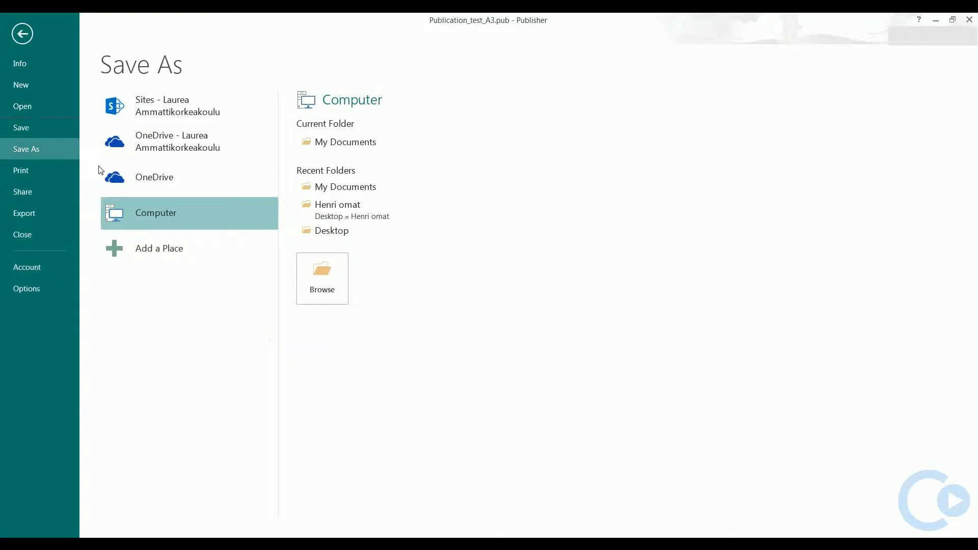
{"action": "left_click", "coordinate": [366, 189]}
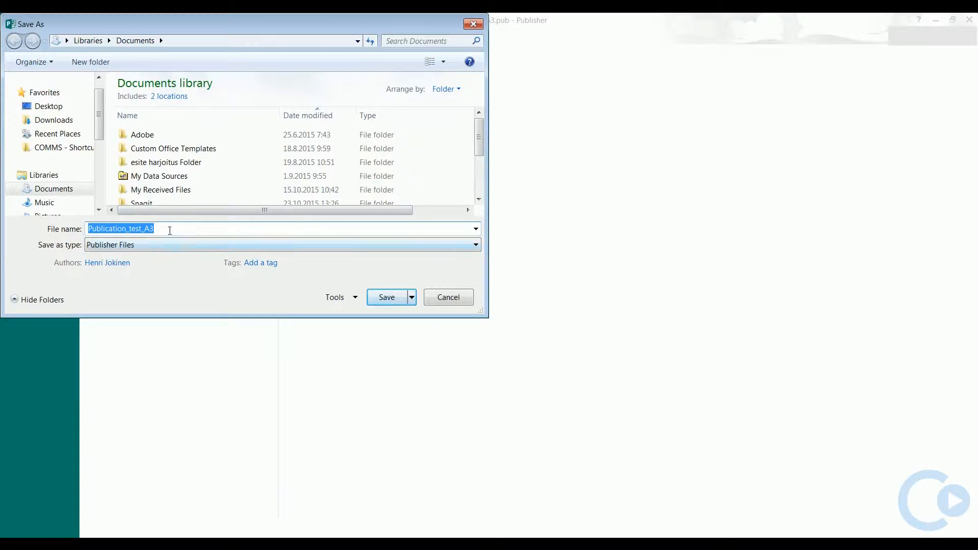
{"action": "left_click", "coordinate": [167, 227]}
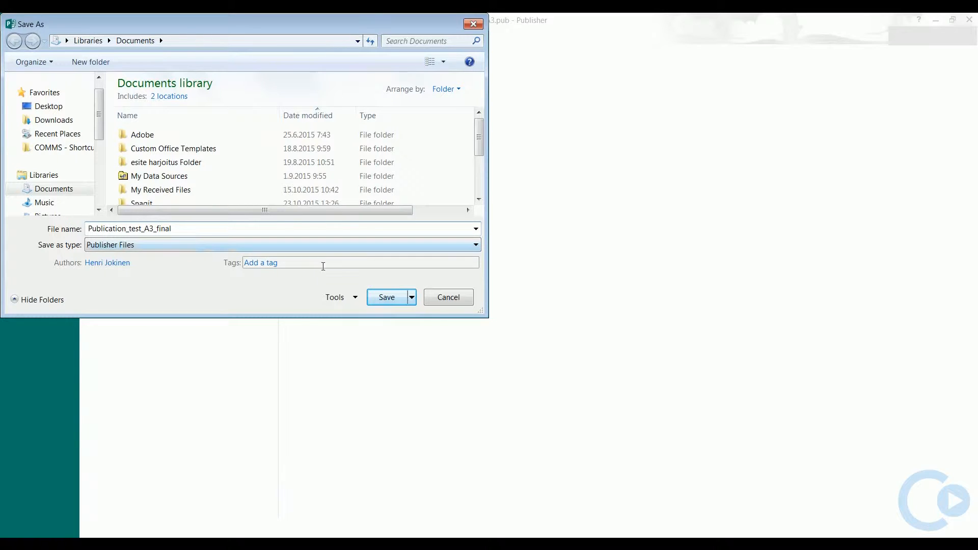
{"action": "type", "text": "_final"}
{"action": "left_click", "coordinate": [387, 297]}
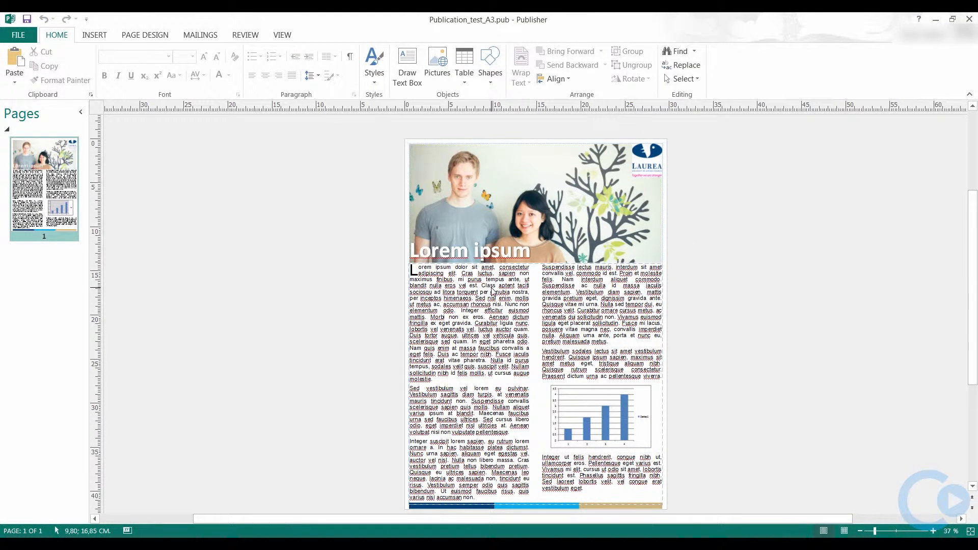
Step: Export the poster as a PDF named Publication_test_A3 to the Pictures library
{"action": "left_click", "coordinate": [19, 35]}
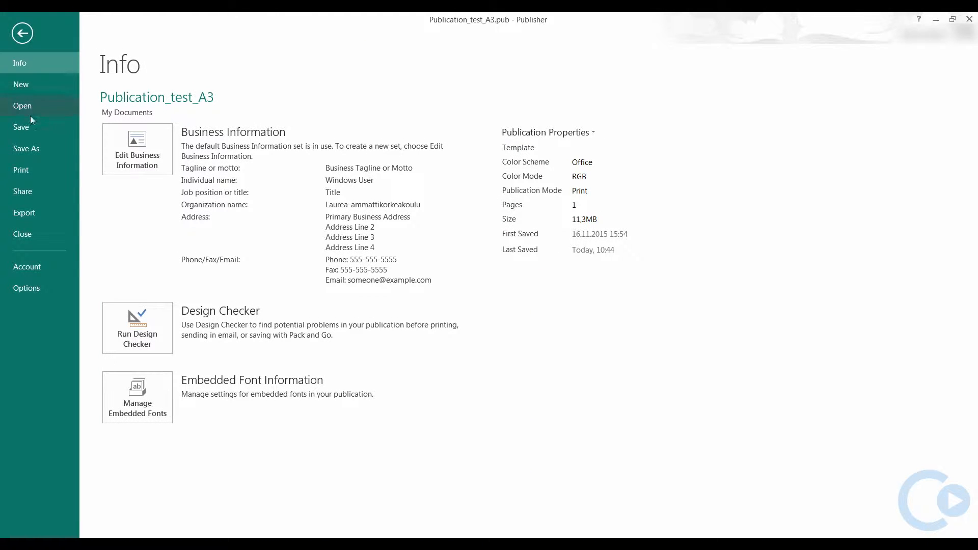
{"action": "left_click", "coordinate": [23, 213]}
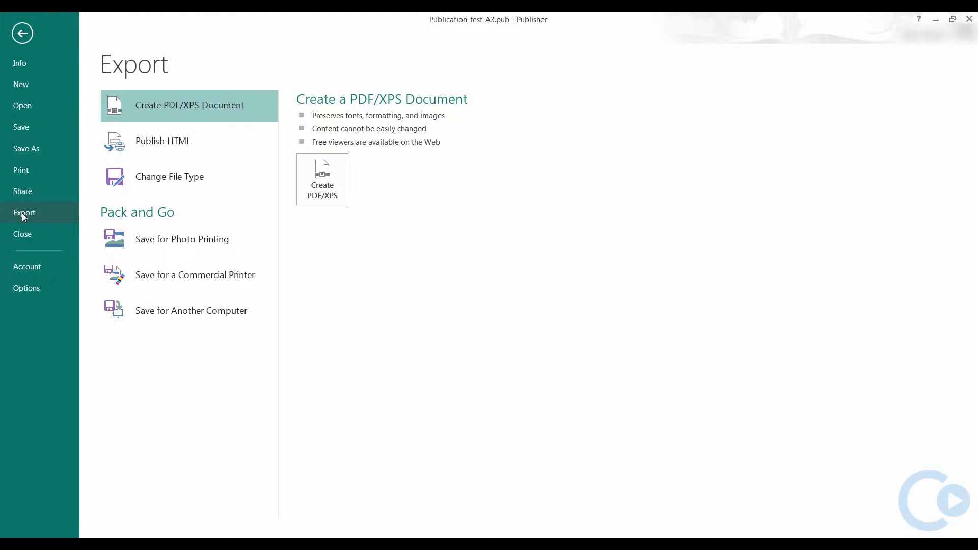
{"action": "left_click", "coordinate": [323, 177]}
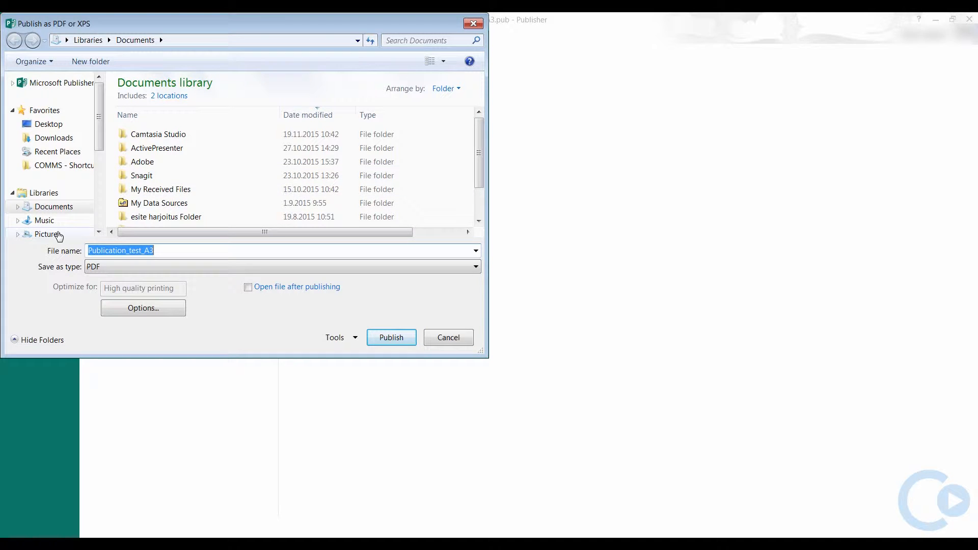
{"action": "left_click", "coordinate": [56, 235]}
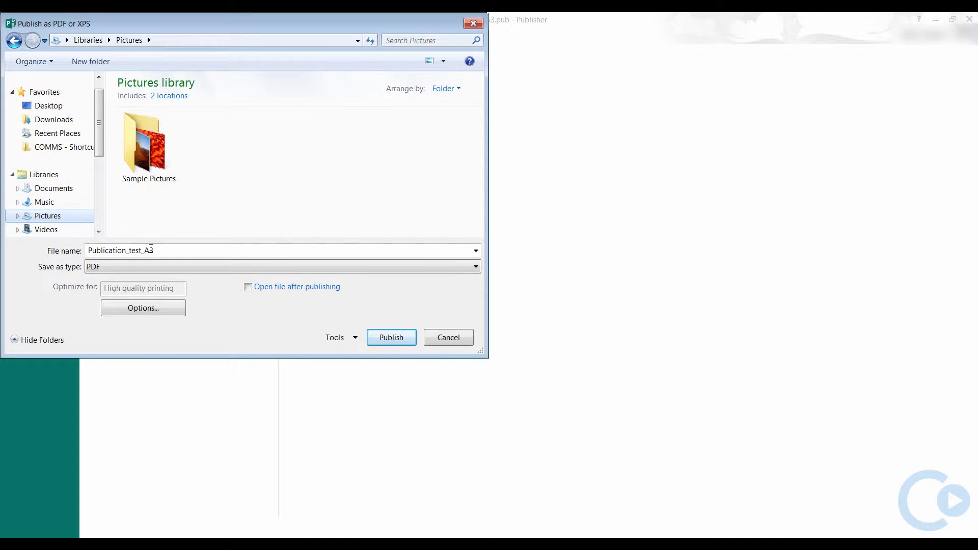
{"action": "double_click", "coordinate": [172, 250]}
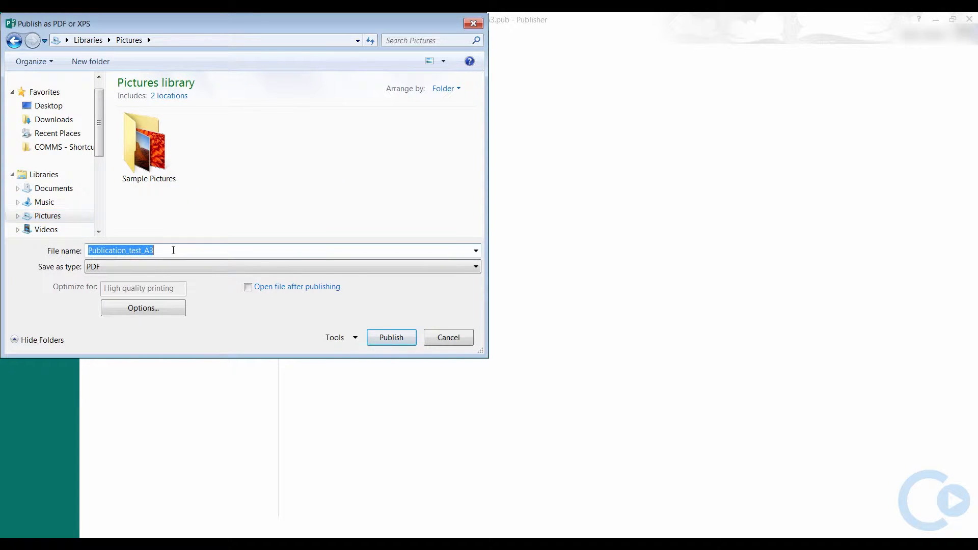
{"action": "left_click", "coordinate": [222, 269]}
{"action": "left_click", "coordinate": [221, 268]}
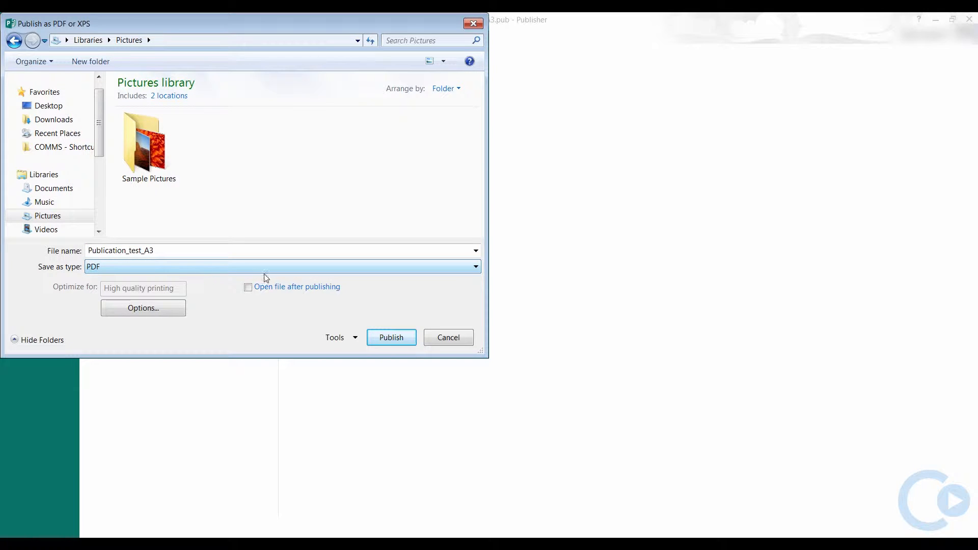
{"action": "left_click", "coordinate": [390, 338]}
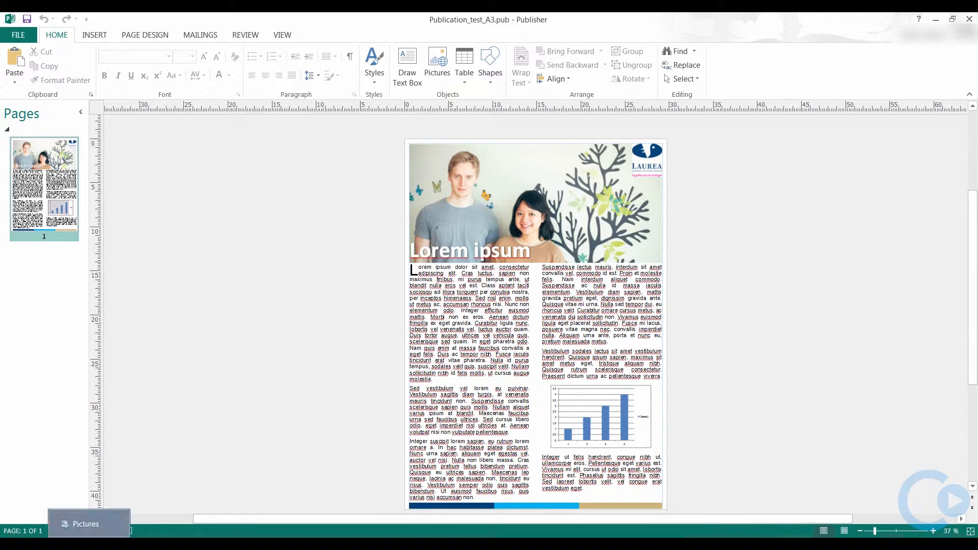
Step: Open the exported Publication_test_A3 PDF from the Pictures library and review the whole page at 100% zoom
{"action": "left_click", "coordinate": [89, 544]}
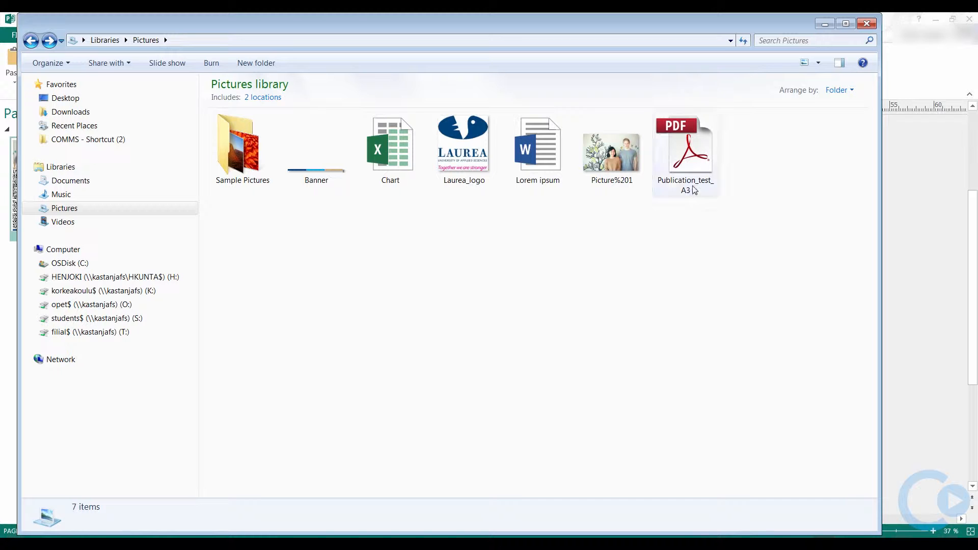
{"action": "double_click", "coordinate": [686, 148]}
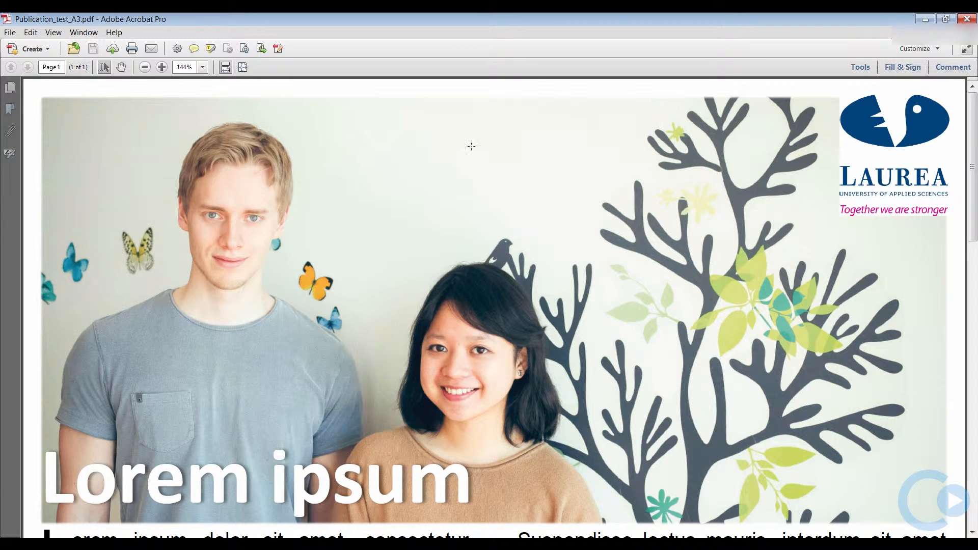
{"action": "left_click", "coordinate": [144, 69]}
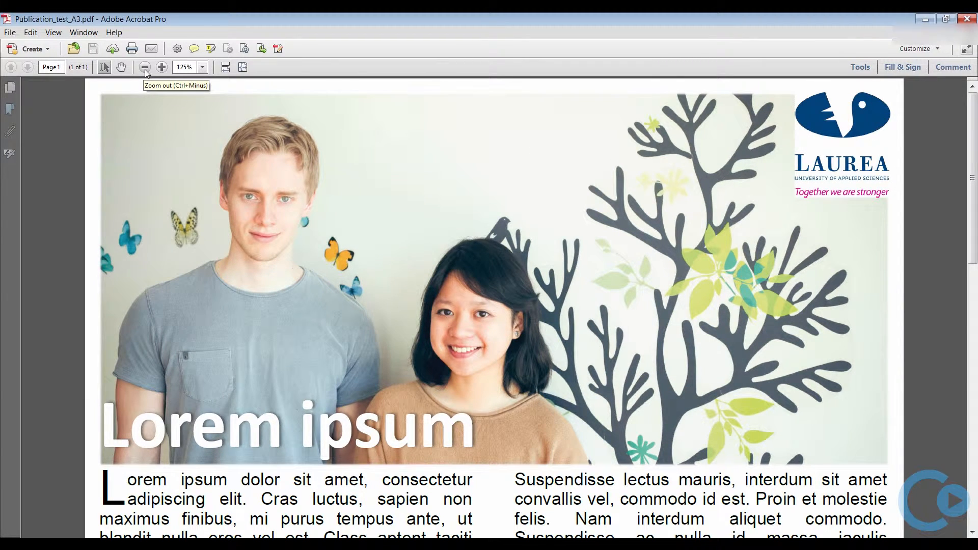
{"action": "left_click", "coordinate": [145, 71]}
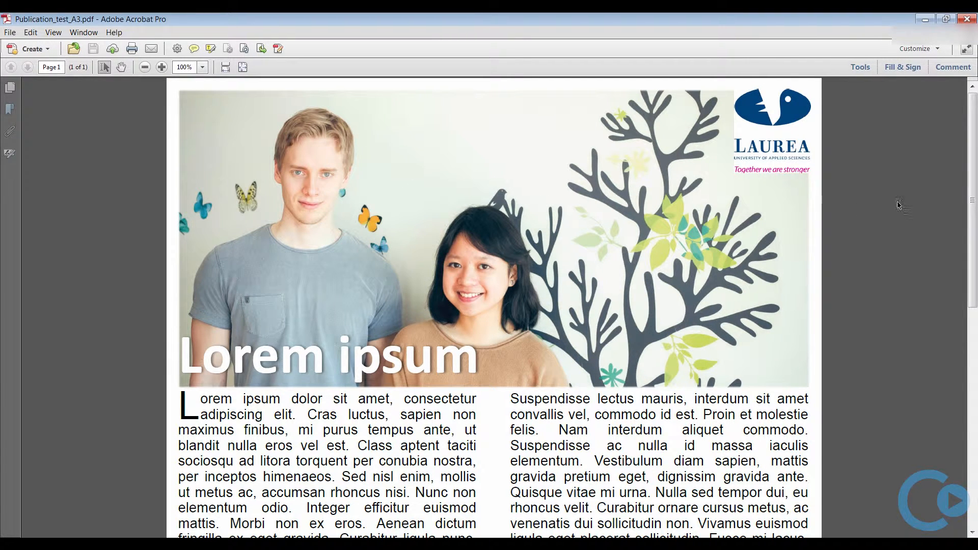
{"action": "left_click_drag", "start_coordinate": [972, 204], "coordinate": [976, 435]}
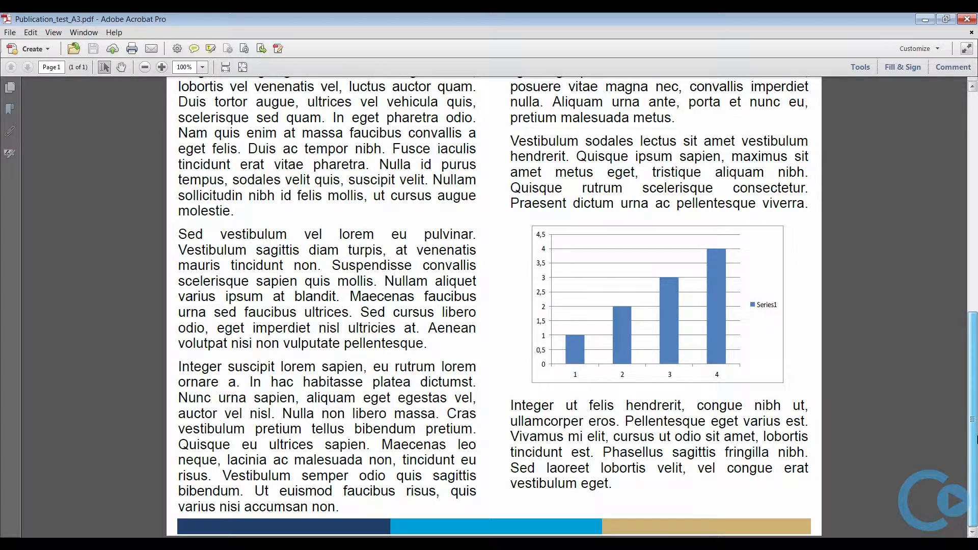
{"action": "left_click_drag", "start_coordinate": [976, 433], "coordinate": [966, 186]}
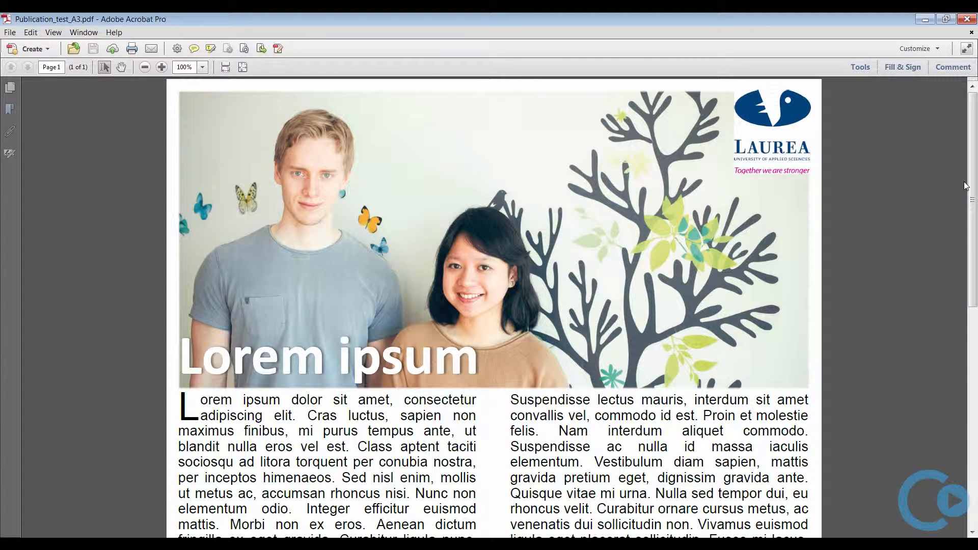